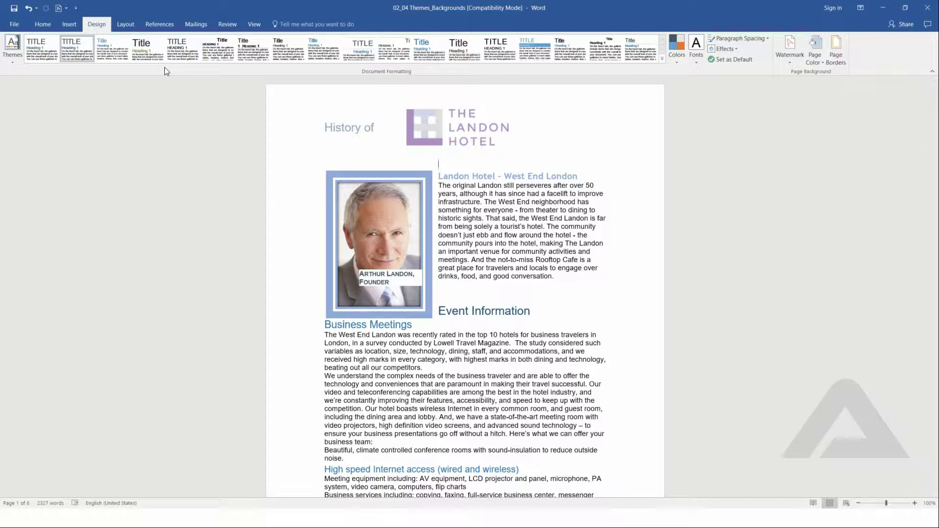
Step: Try three different style sets on the document, finishing with the one that has plain blue headings
left_click(182, 49)
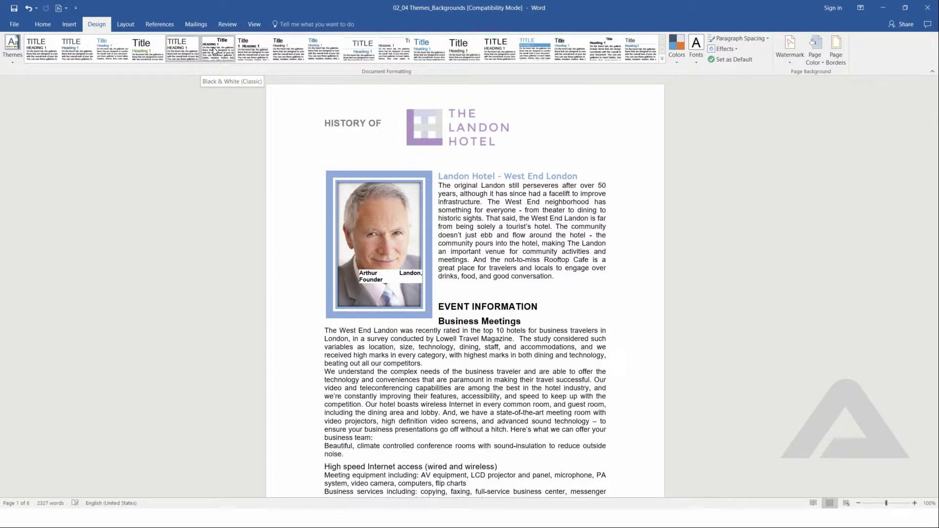
left_click(146, 59)
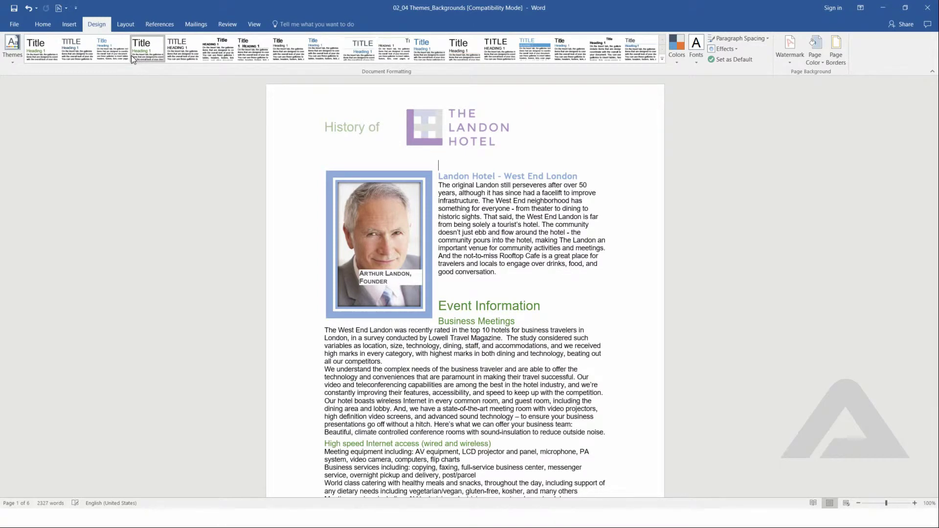
left_click(125, 55)
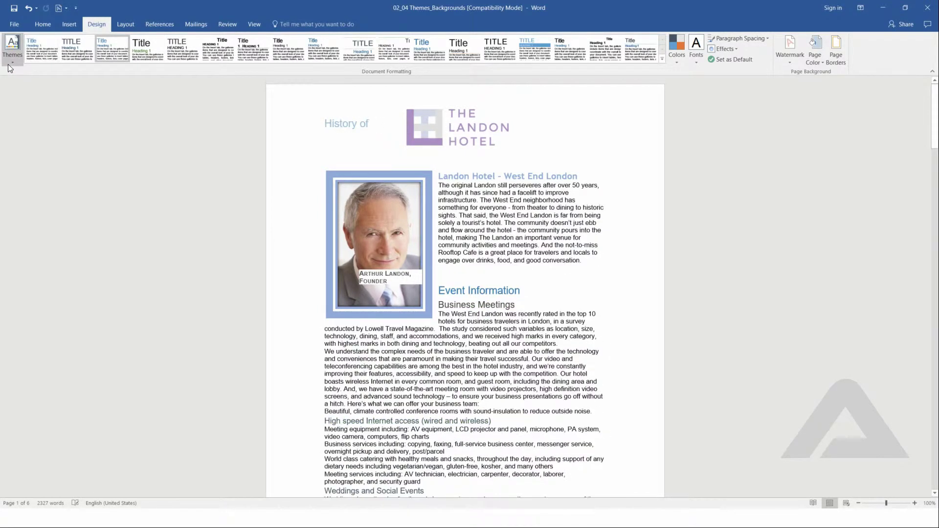
Step: Browse the built-in document themes and the full collection of style sets without applying any
left_click(15, 61)
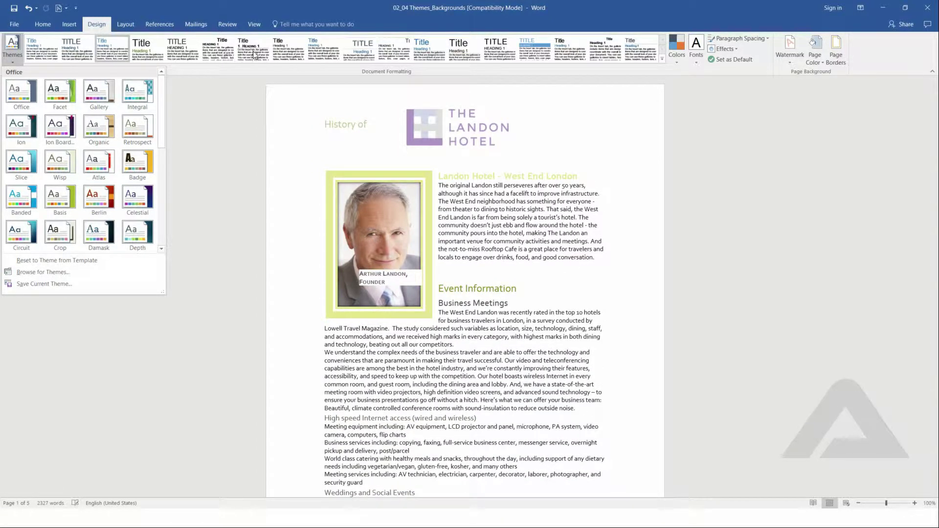
left_click(444, 89)
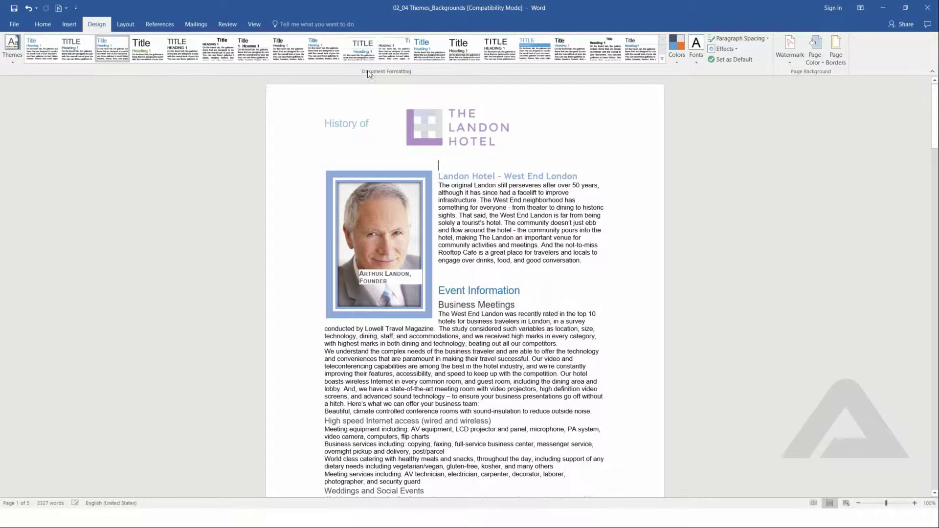
left_click(663, 59)
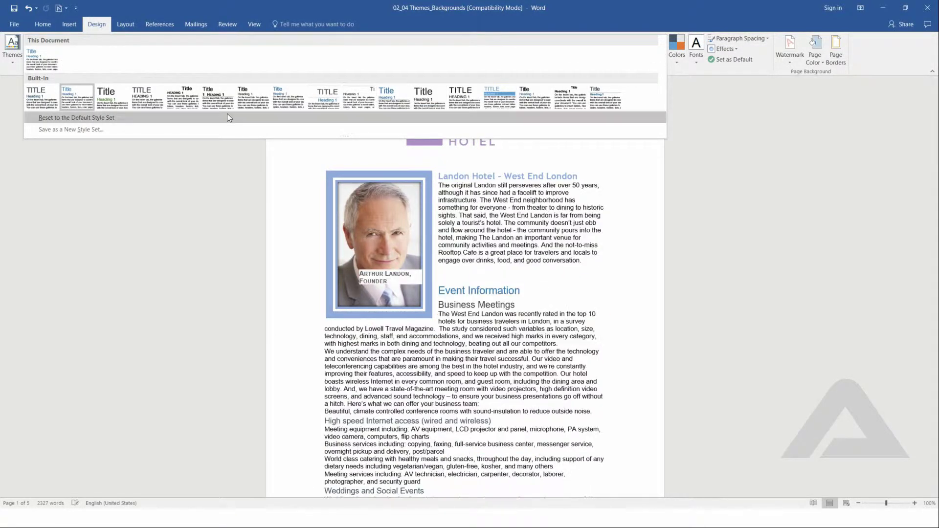
left_click(736, 124)
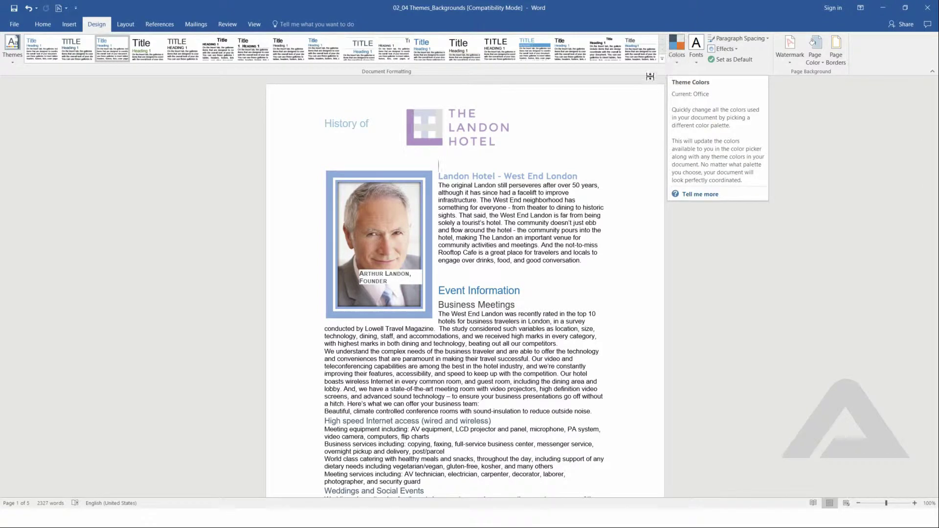
Step: Recolor the document with the Blue II theme colors and replace them with a yellow and orange palette
left_click(679, 62)
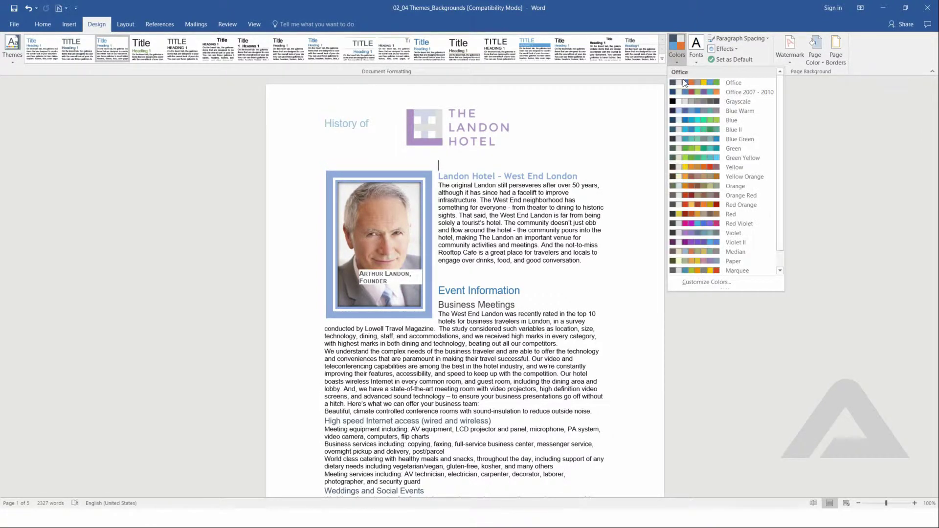
left_click(695, 128)
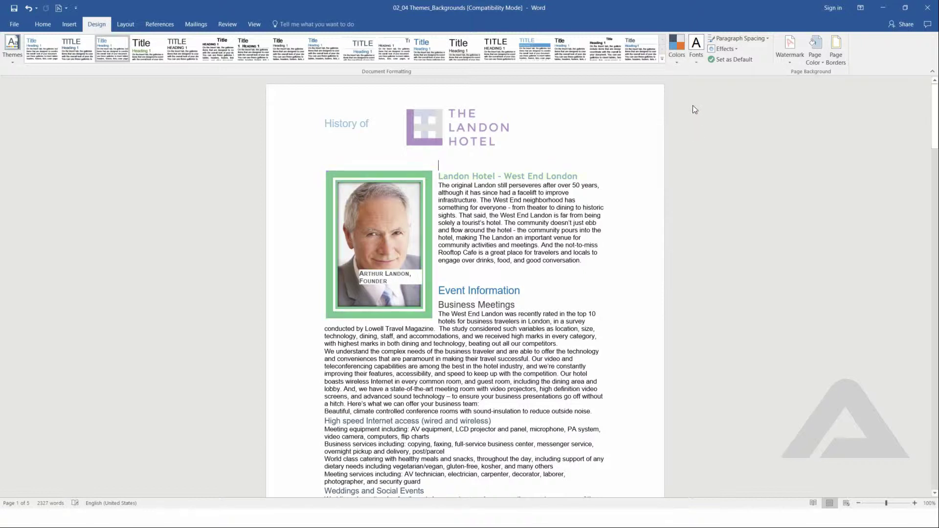
left_click(682, 58)
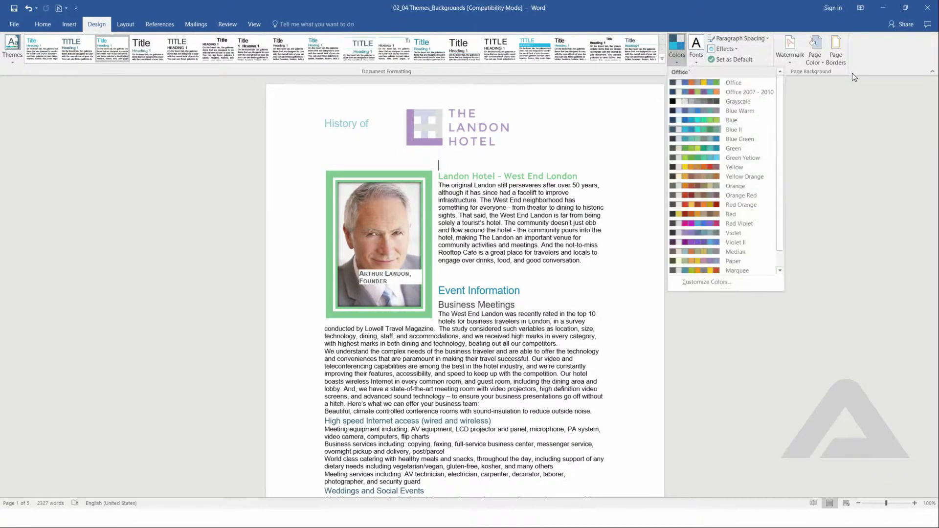
key("Escape")
key("ctrl+z")
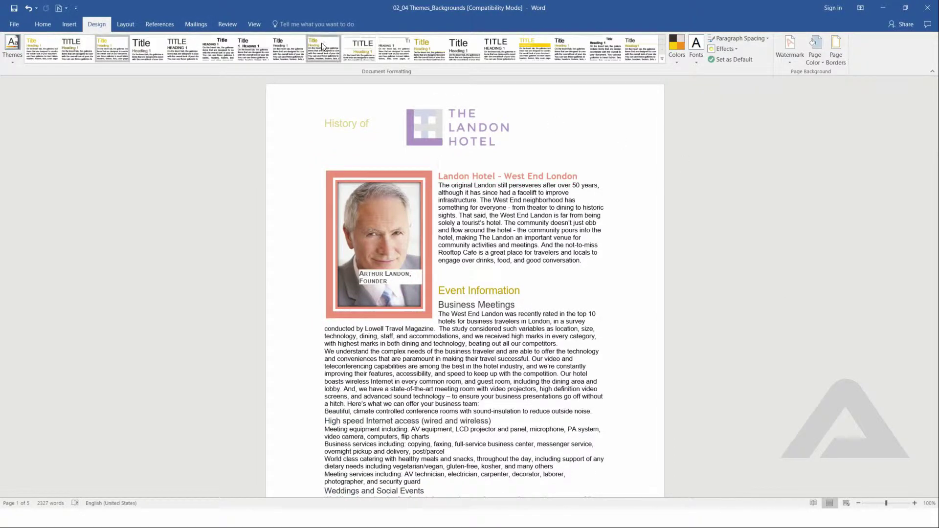
Step: Try a centered and a lined style set and settle on the shaded one with yellow bands behind the headings
left_click(321, 43)
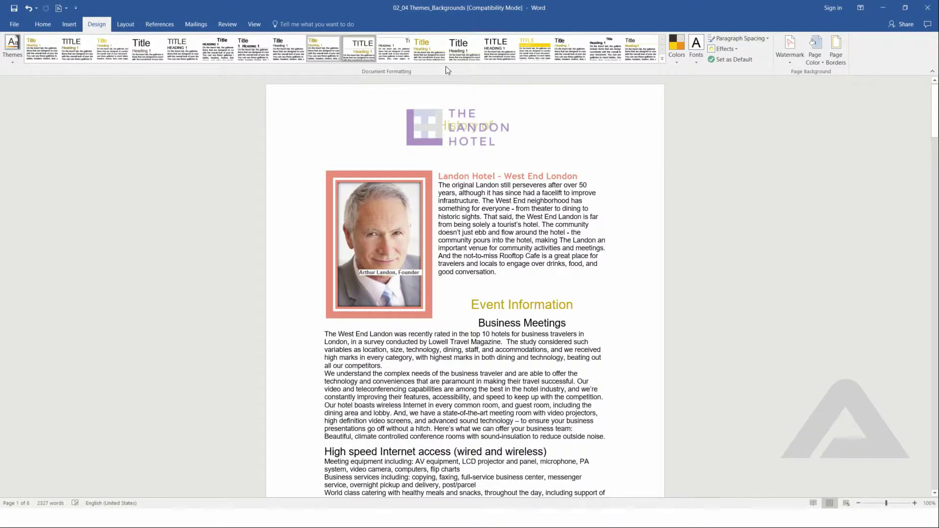
left_click(356, 52)
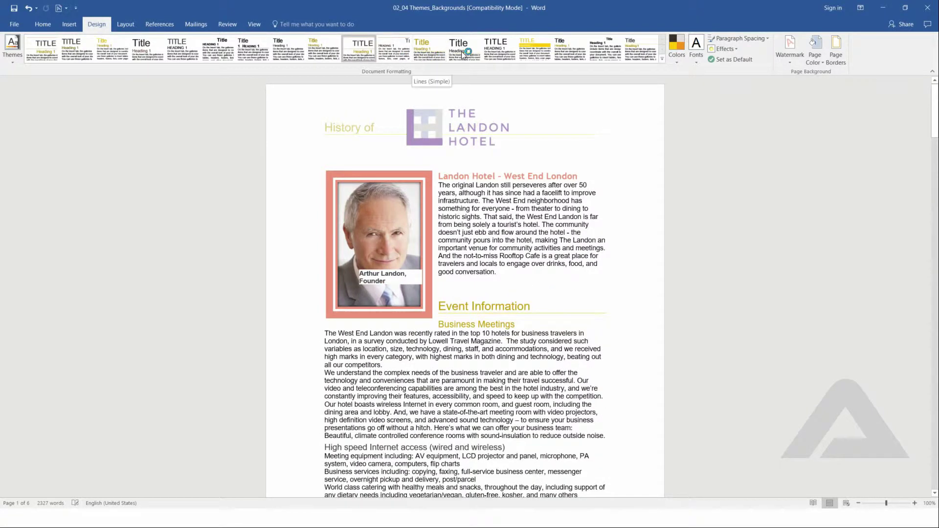
left_click(461, 51)
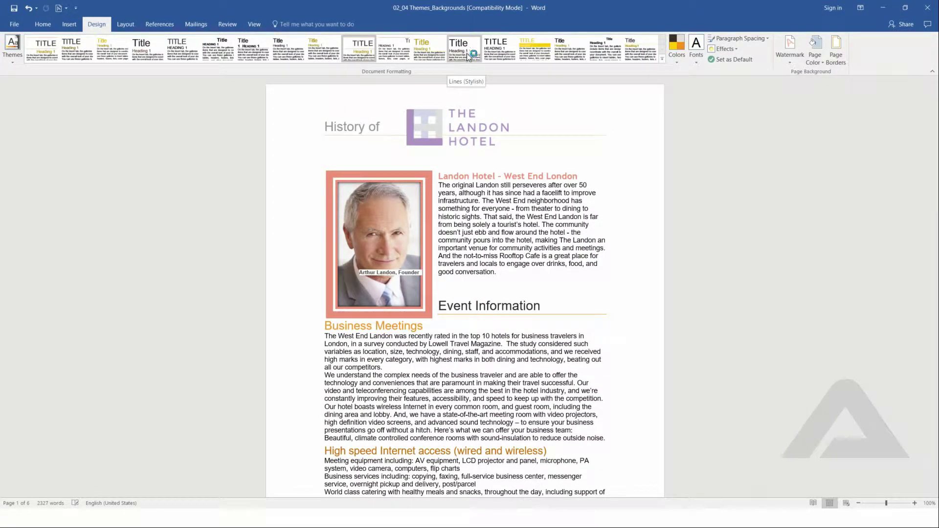
left_click(526, 36)
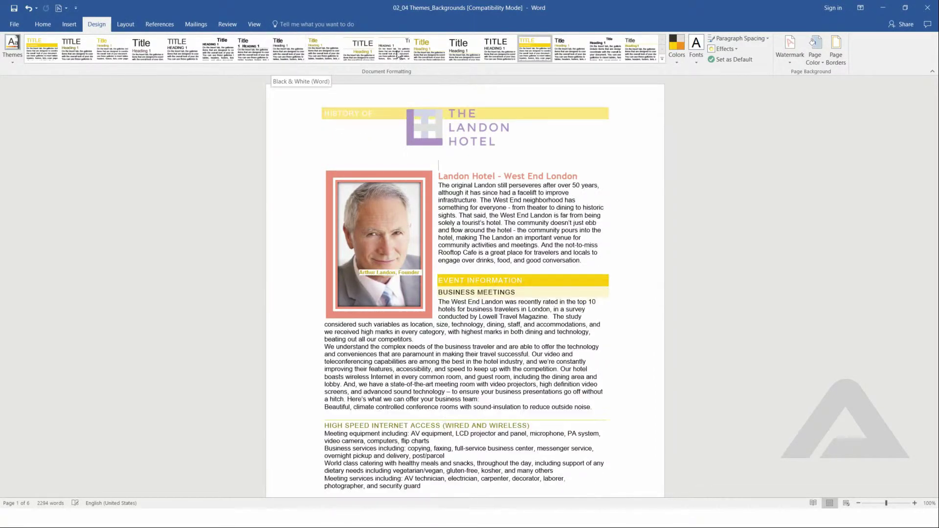
Step: Set the theme fonts to Office (Calibri Light and Calibri) and look through the other font sets
left_click(695, 63)
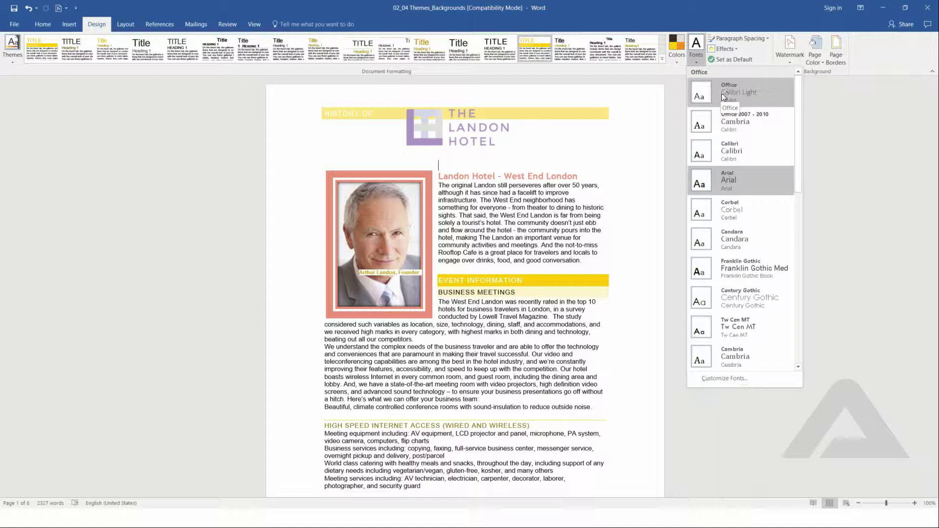
left_click(756, 96)
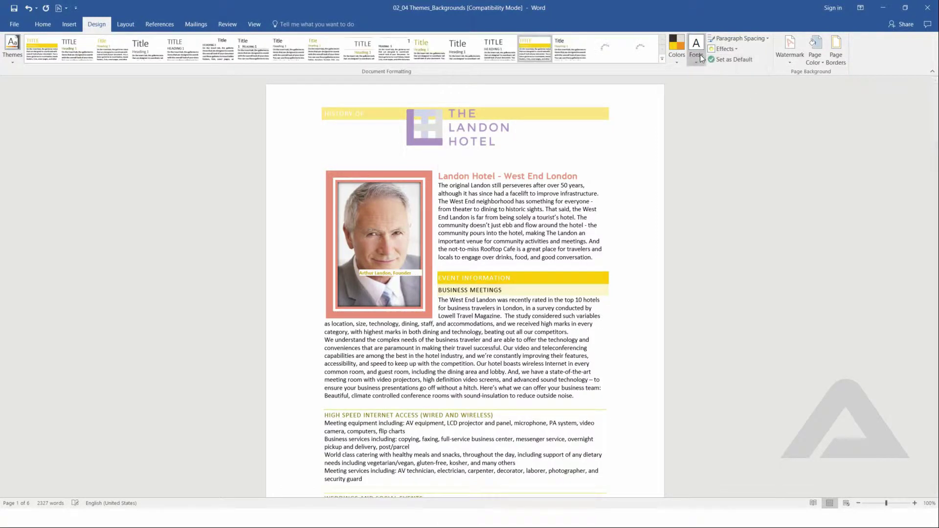
left_click(700, 54)
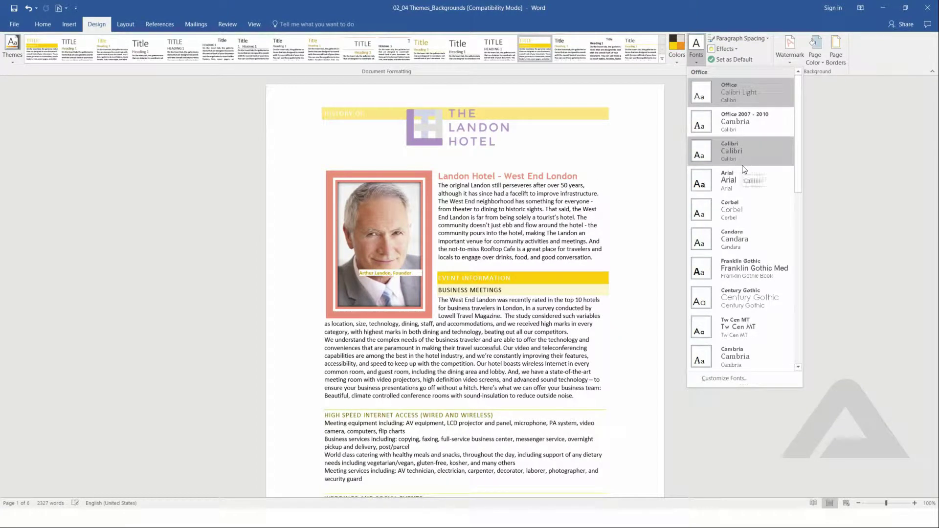
scroll(742, 166, "down", 3)
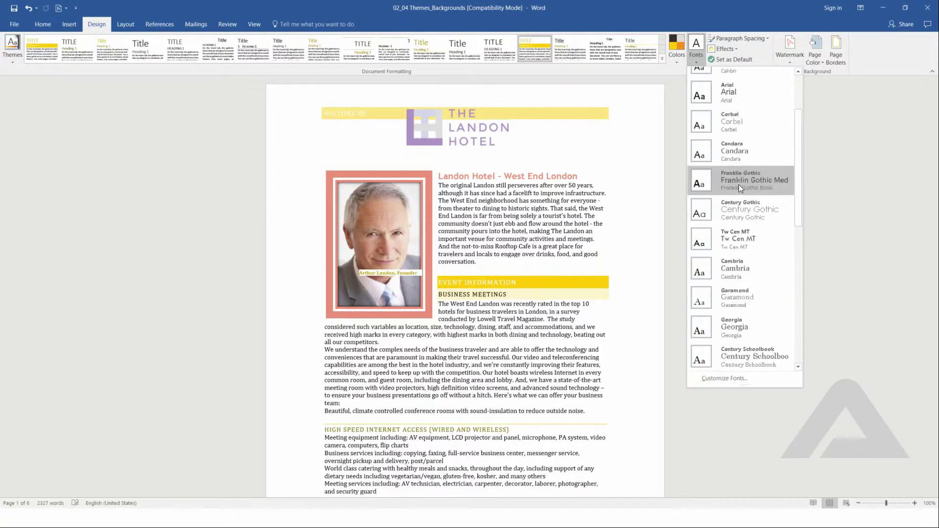
scroll(738, 184, "up", 3)
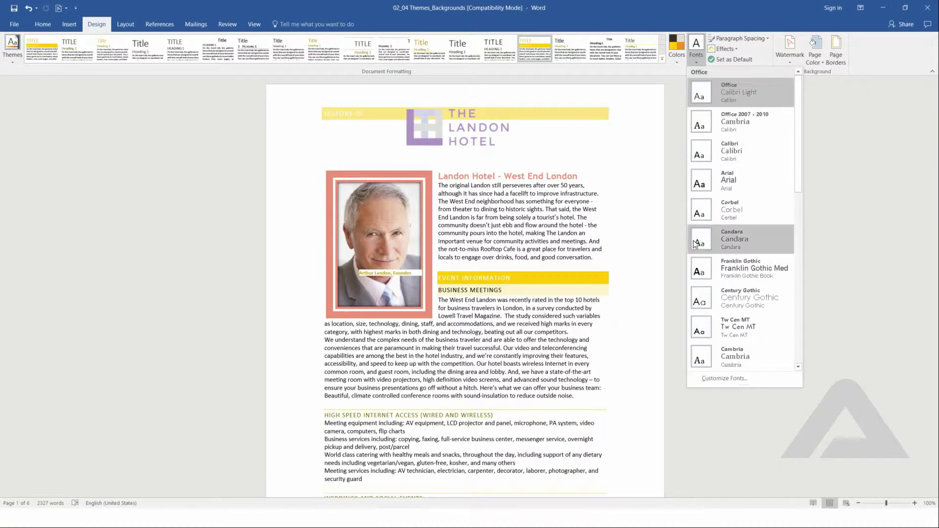
left_click(680, 143)
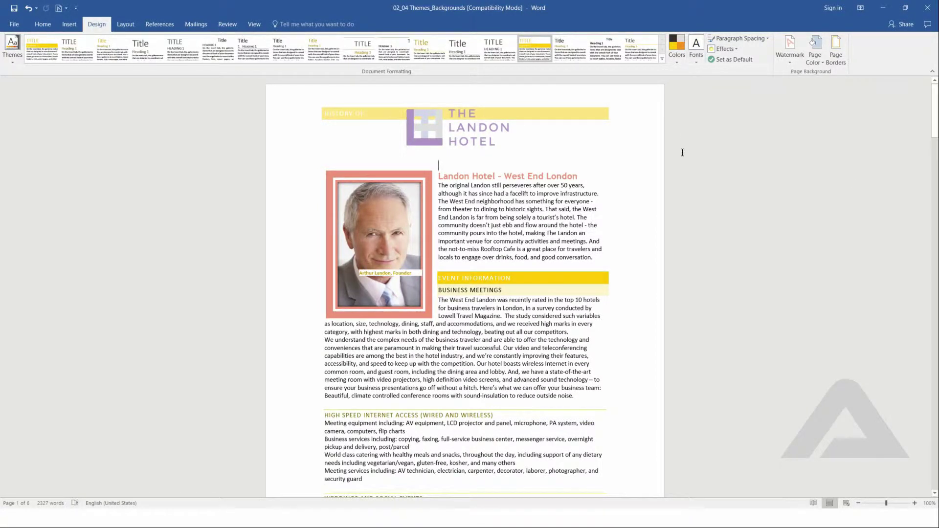
Step: Set up a Box page border with a dash-dot line style for the whole document
left_click(832, 53)
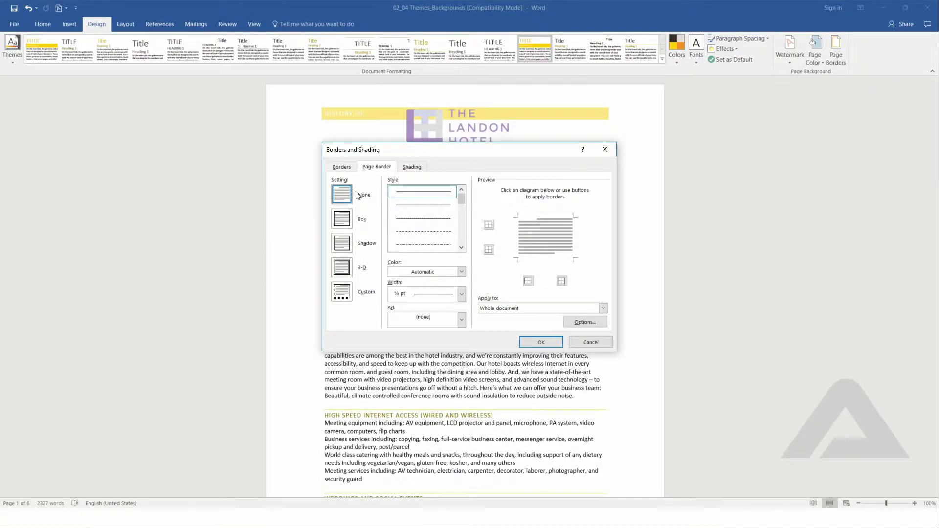
left_click(341, 217)
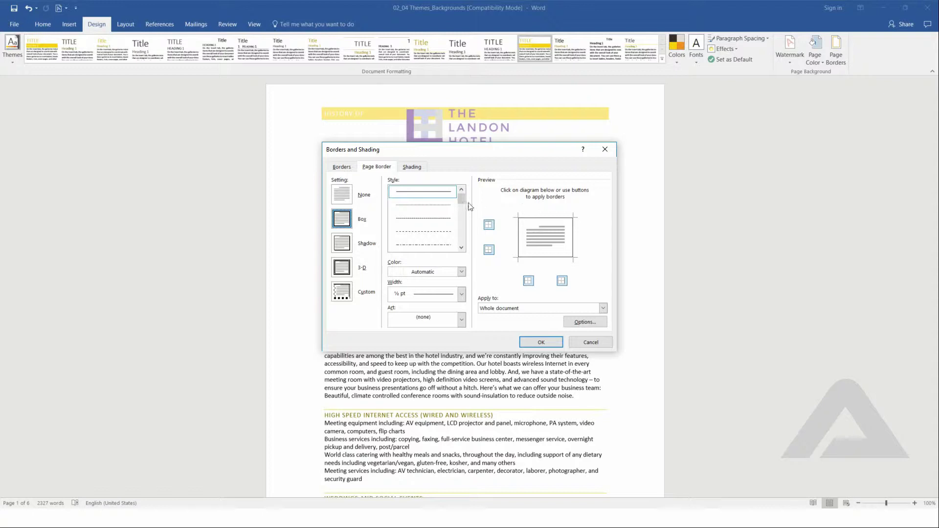
left_click(414, 207)
left_click(404, 219)
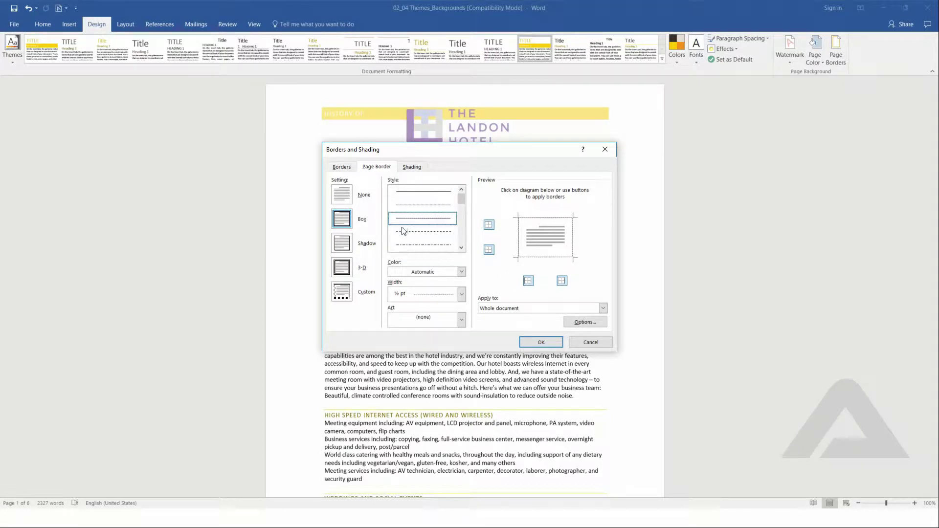
left_click(399, 245)
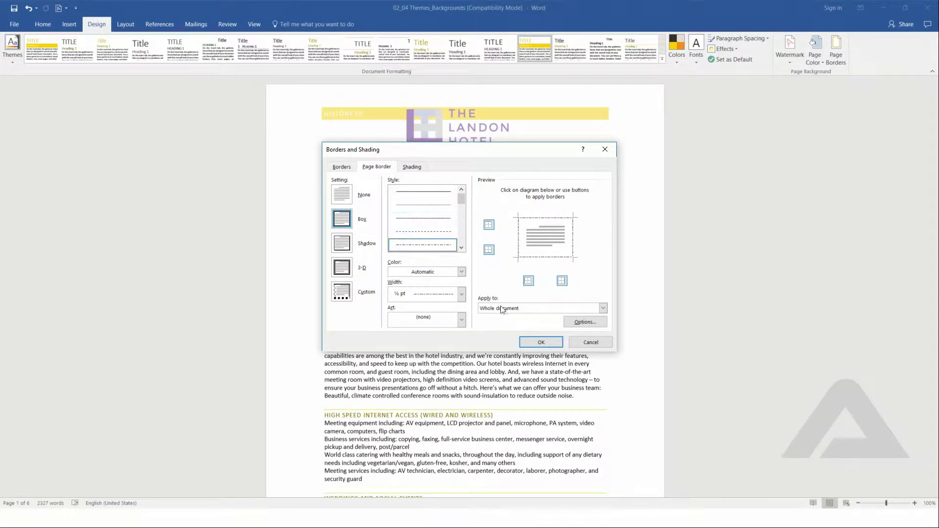
Step: Set the page border's color to dark orange and its width to 2 ¼ pt
left_click(462, 272)
left_click(438, 306)
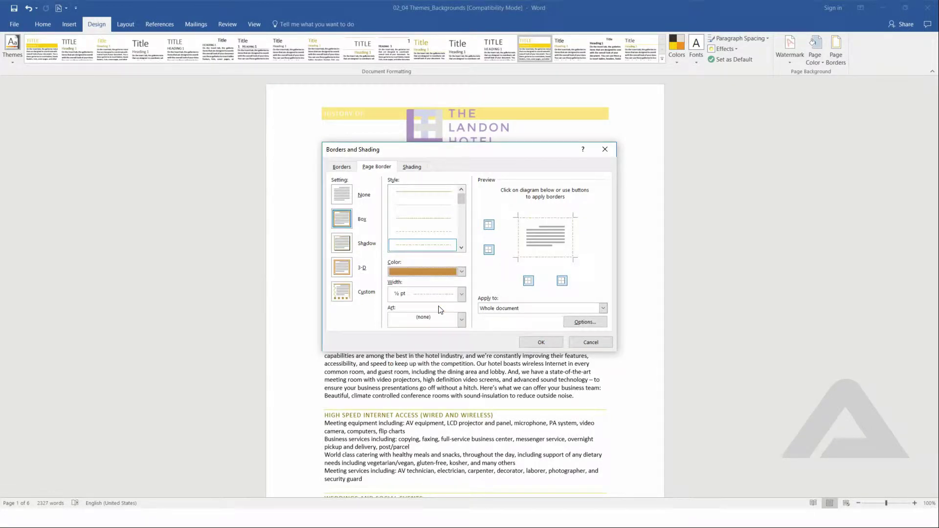
left_click(461, 294)
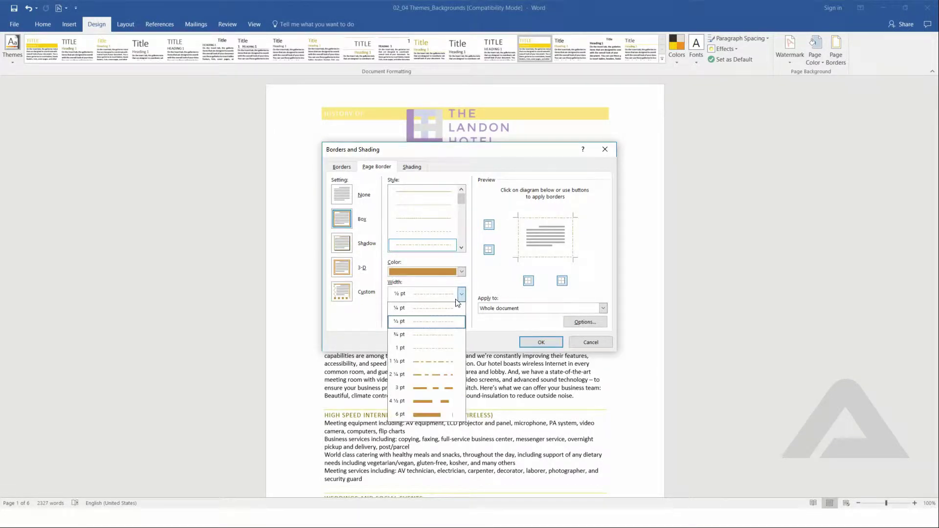
left_click(435, 374)
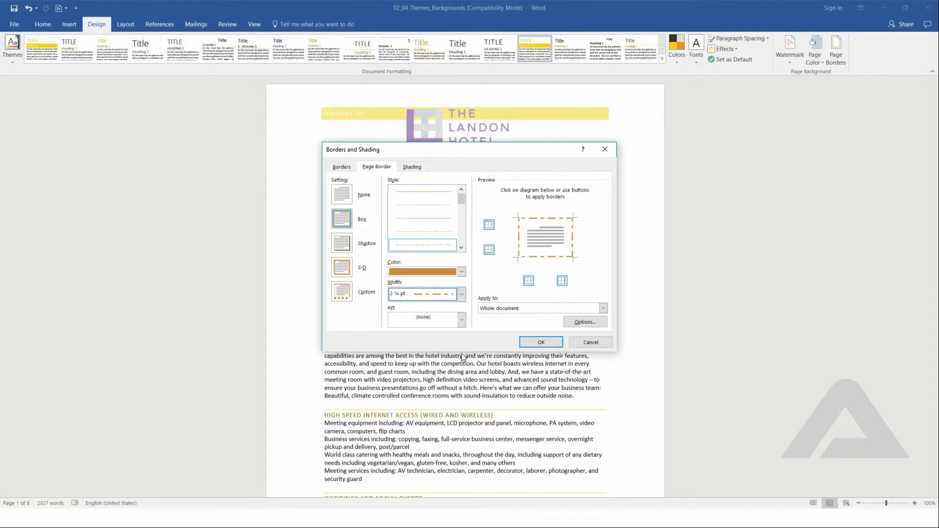
Step: Look through the art designs for the page border, keeping the choice at (none)
left_click(461, 320)
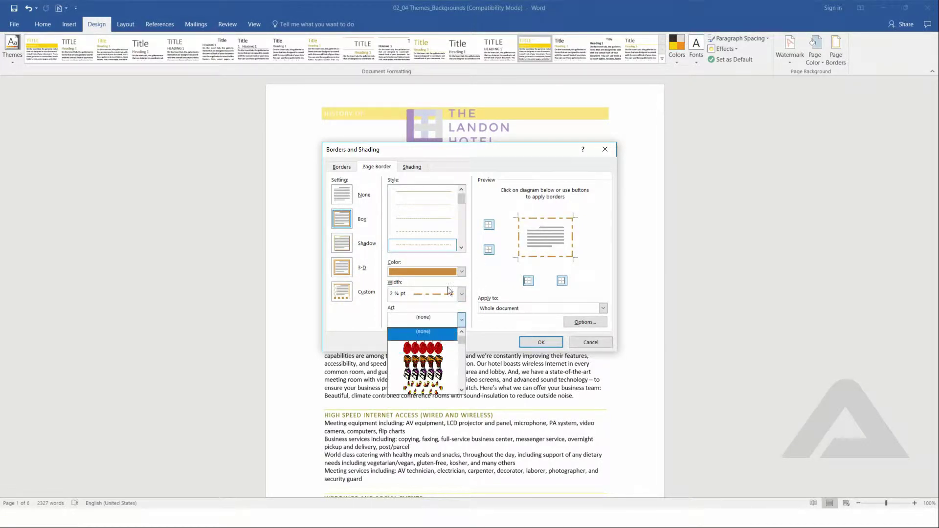
mouse_move(461, 338)
left_mouse_down()
mouse_move(461, 357)
mouse_move(461, 340)
left_mouse_up()
left_click(463, 319)
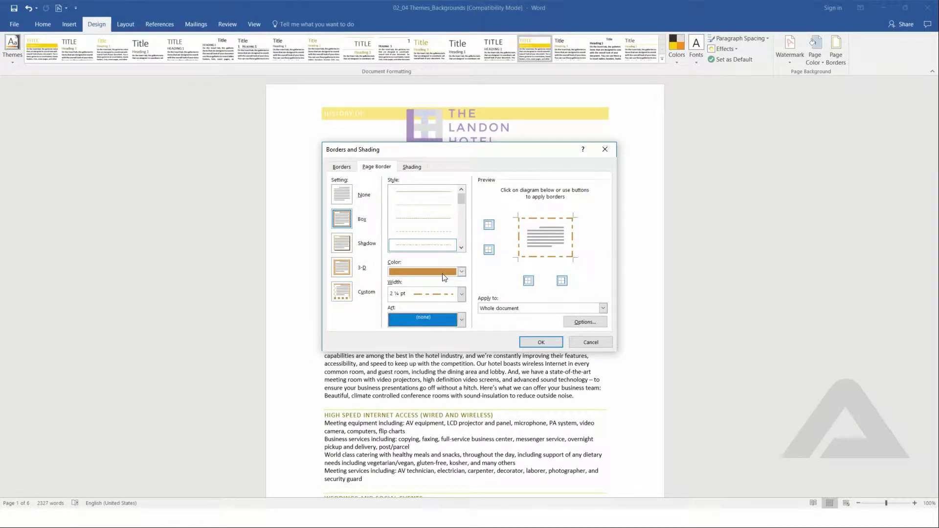
Step: Compare the Shadow and Box settings for the page border and choose Shadow
left_click(342, 243)
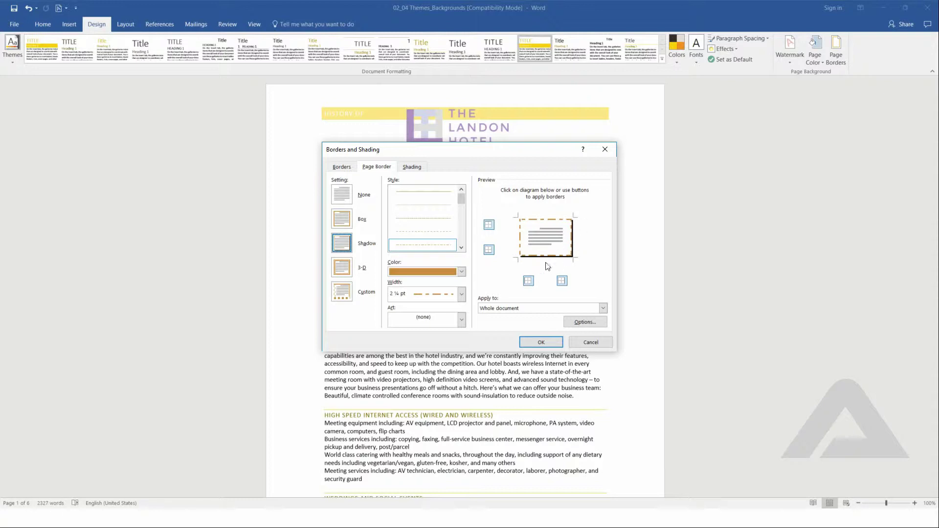
left_click(344, 225)
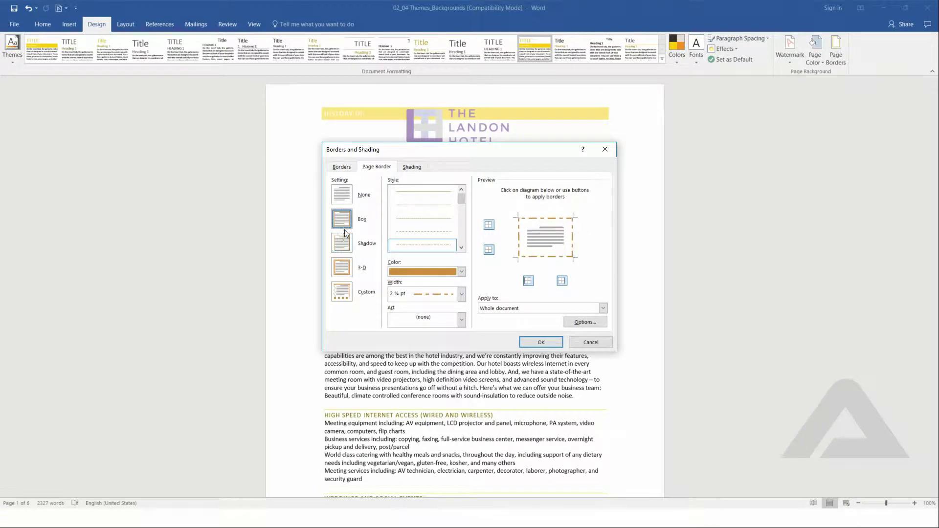
left_click(343, 242)
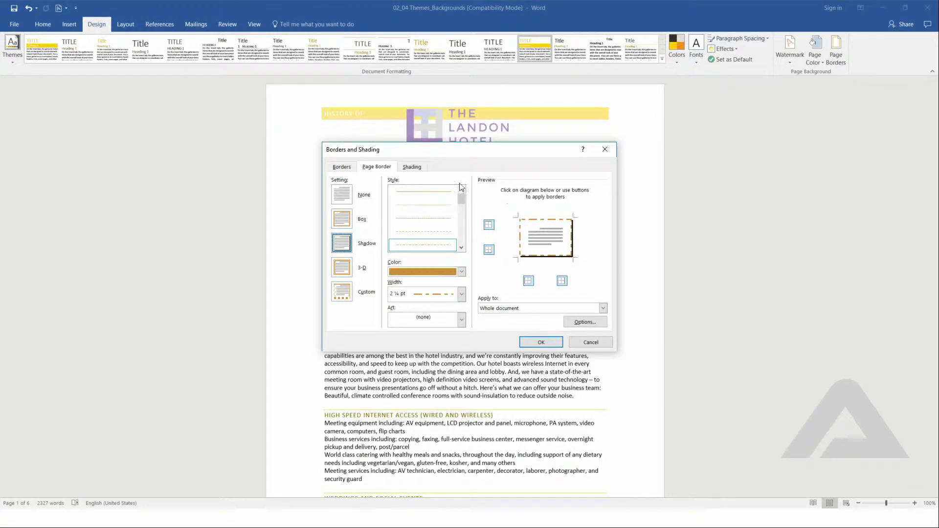
Step: Try brown and beige fills for the paragraph shading, then choose a gray theme color with the Clear pattern style
left_click(412, 167)
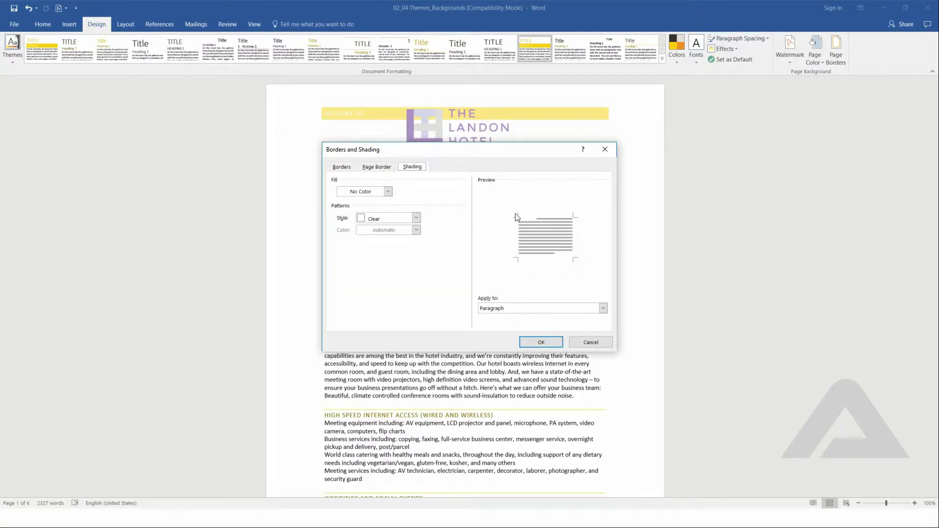
left_click(388, 191)
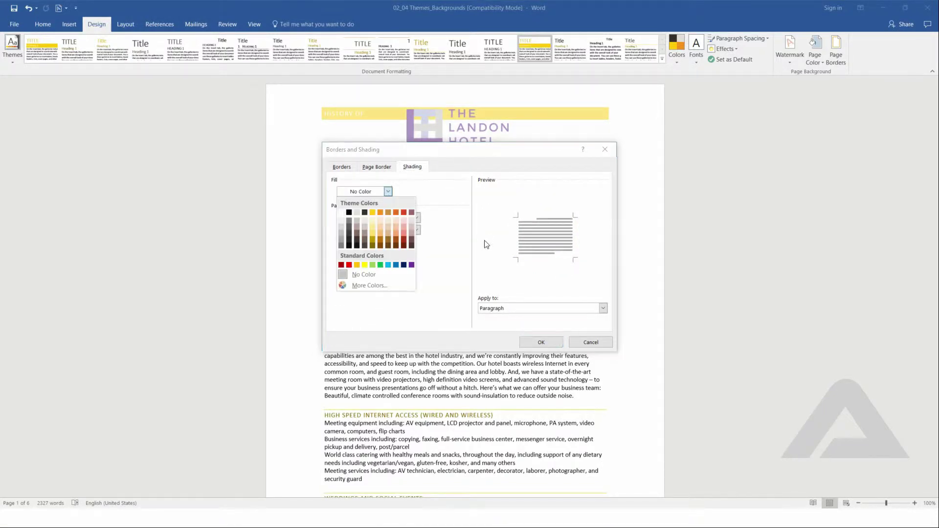
left_click(356, 227)
left_click(387, 192)
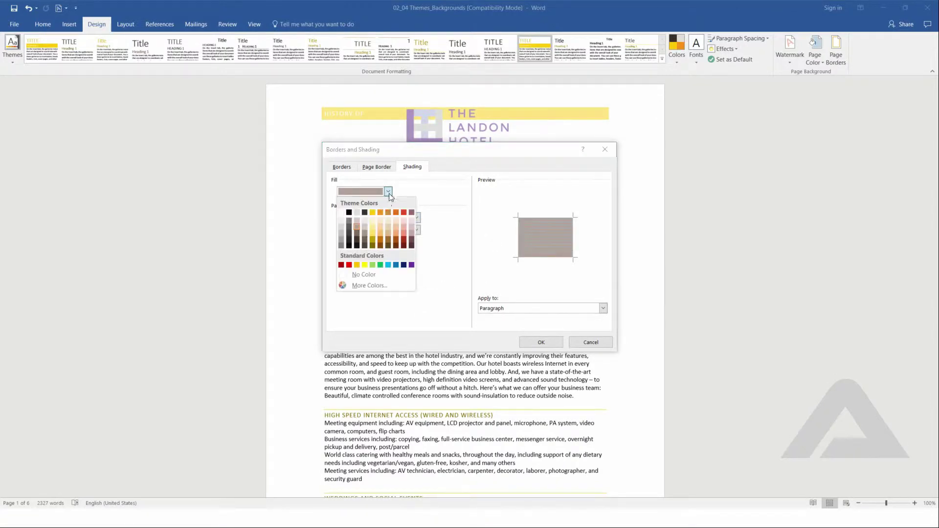
left_click(365, 228)
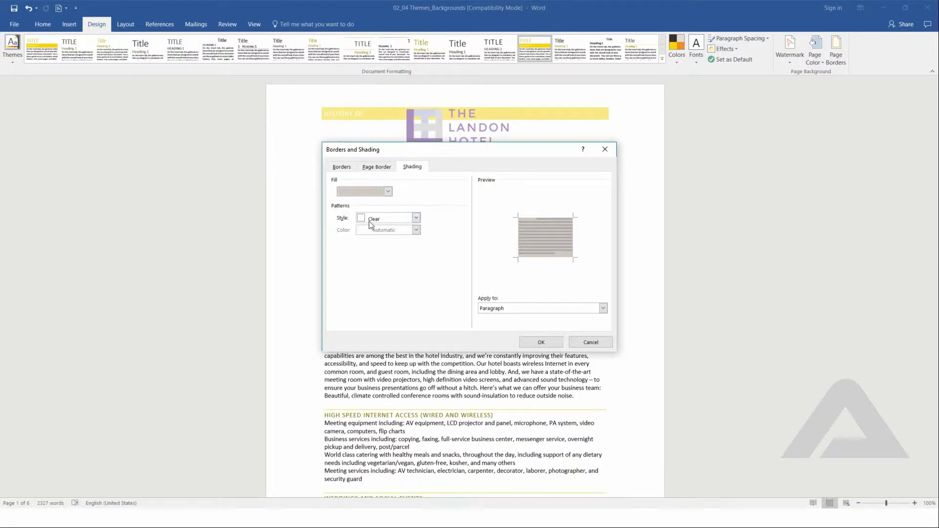
left_click(389, 191)
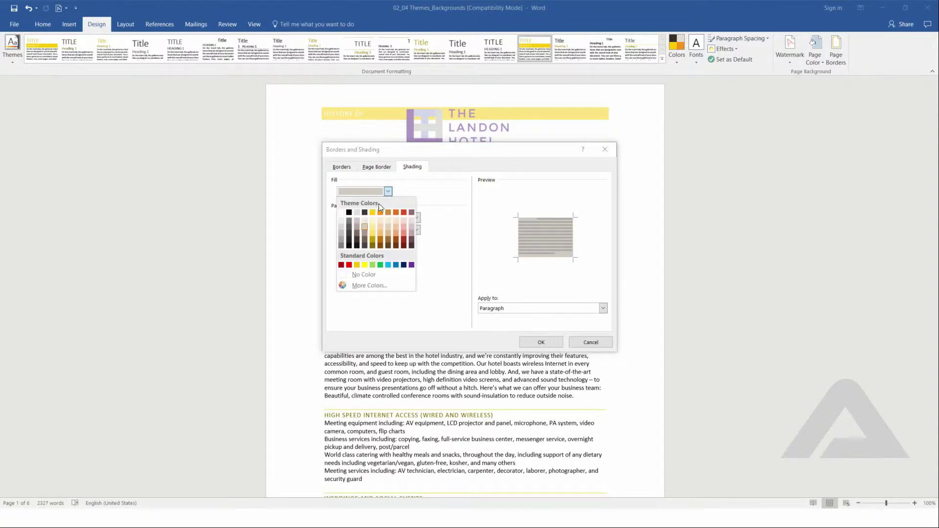
left_click(341, 237)
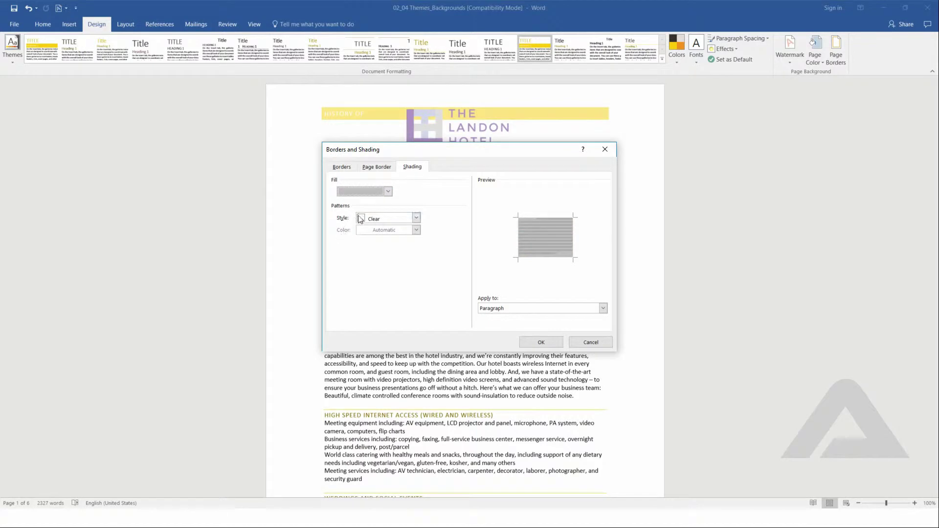
Step: Compare the Custom and None settings for the page border, then apply the Box setting to the whole document
left_click(389, 168)
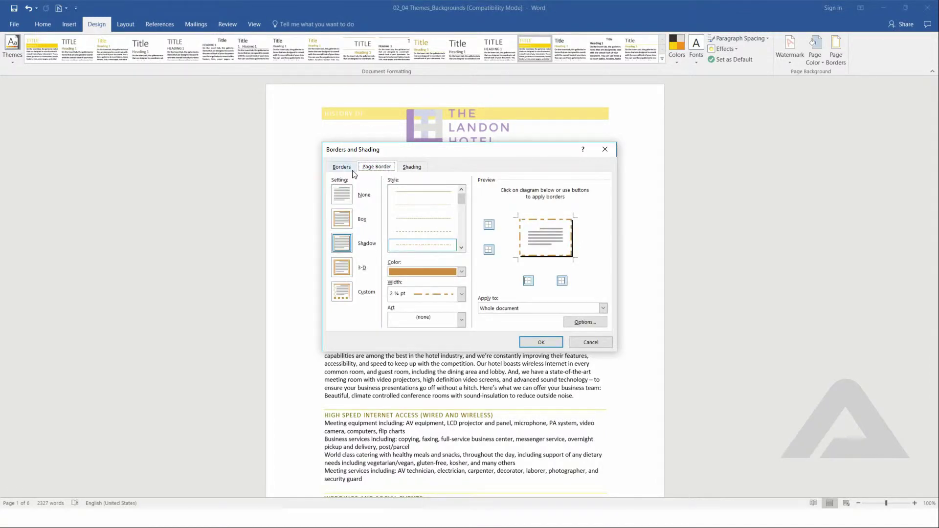
left_click(341, 293)
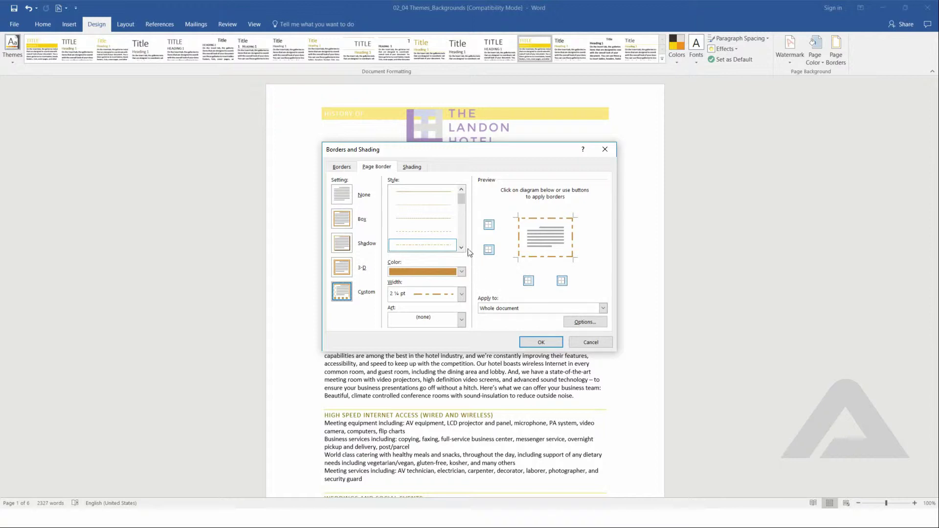
mouse_move(461, 199)
left_mouse_down()
mouse_move(463, 212)
mouse_move(464, 198)
left_mouse_up()
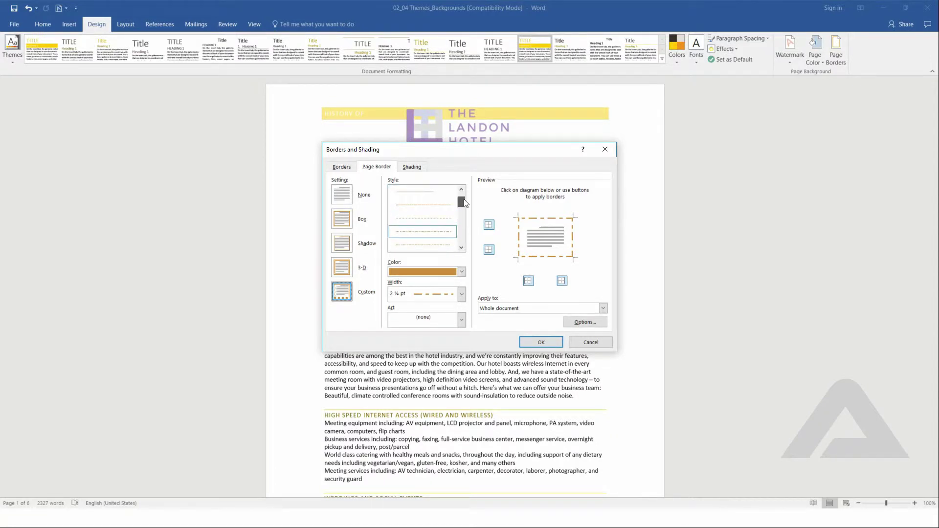
left_click(347, 195)
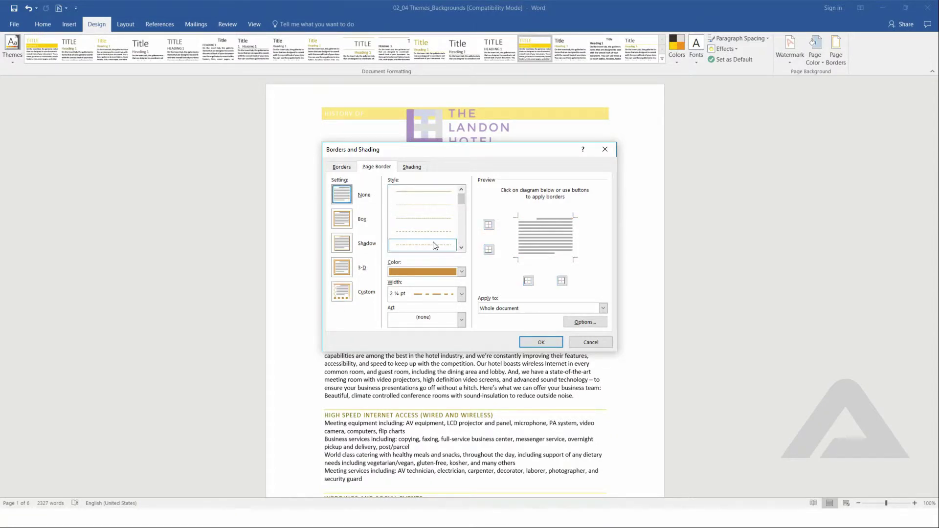
left_click(349, 219)
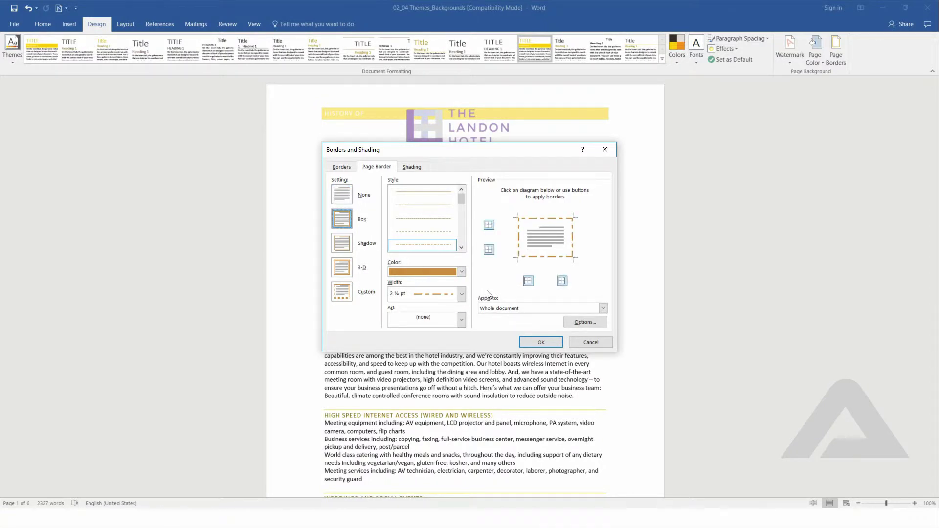
left_click(553, 340)
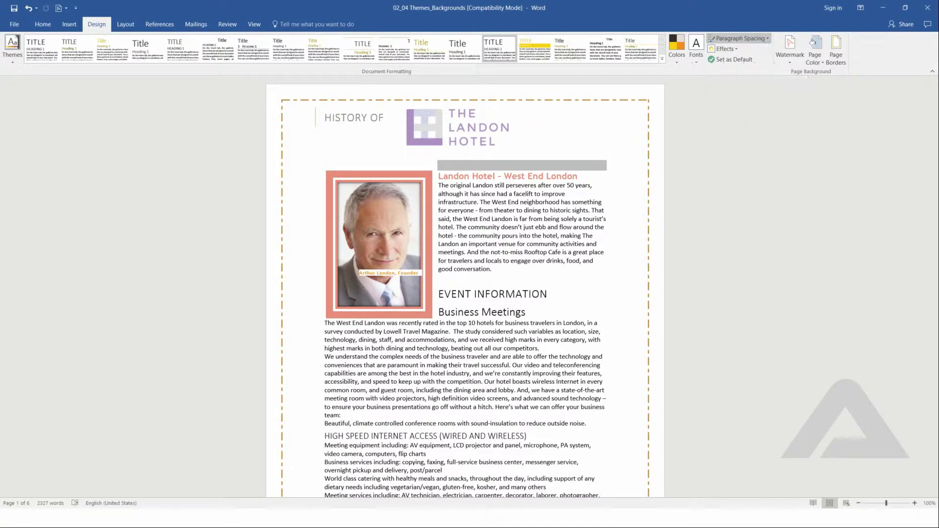
Step: Set the document's paragraph spacing to the Minimalist style set's spacing and check the result on the pages
left_click(764, 39)
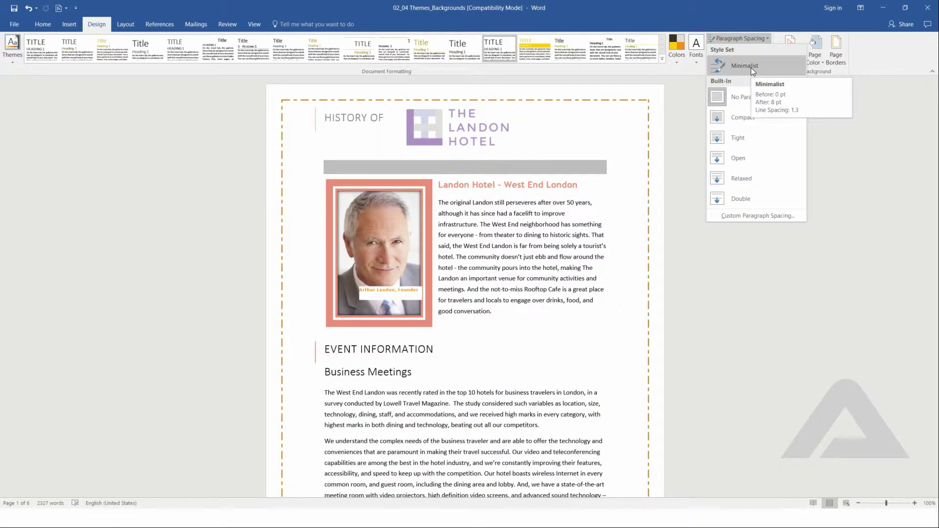
left_click(751, 69)
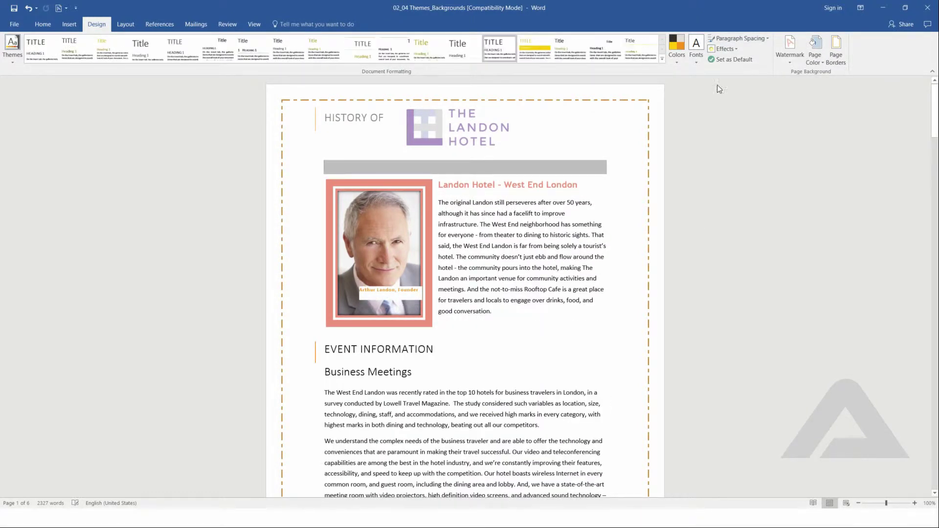
scroll(568, 157, "down", 8)
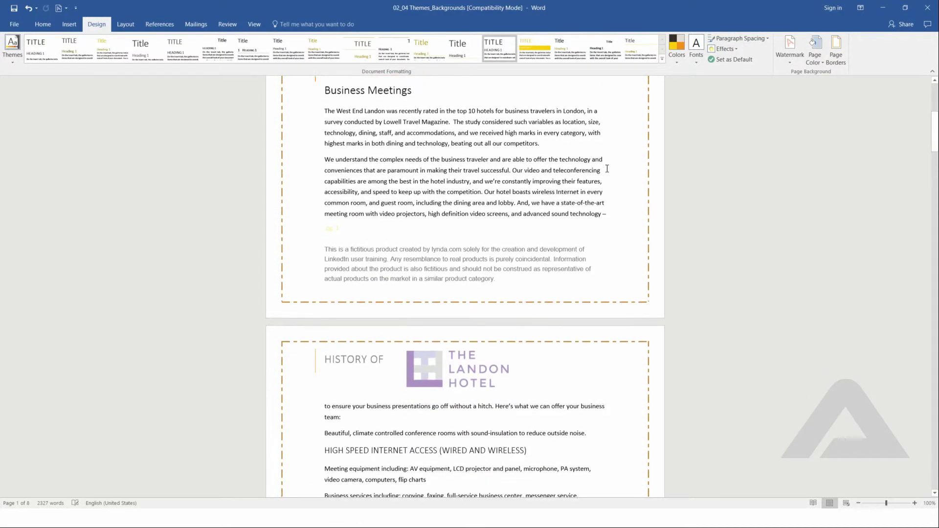
scroll(607, 169, "down", 3)
scroll(606, 168, "up", 12)
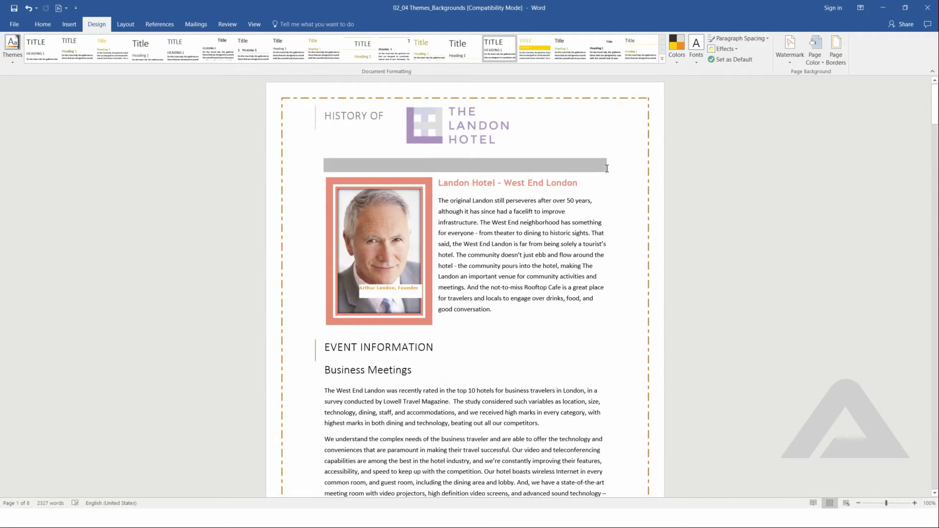
Step: Apply the Grunge Texture theme effects and switch to the style set with yellow titles and thin lines under the headings
left_click(724, 50)
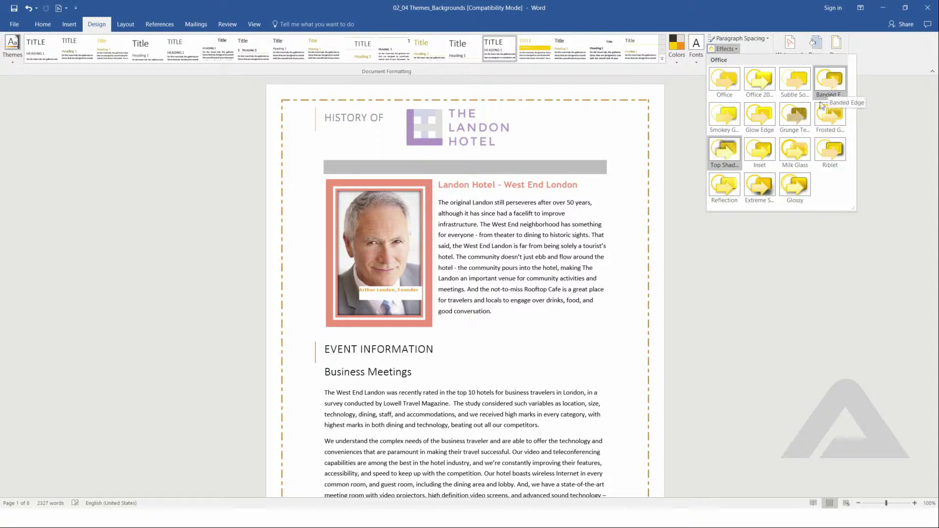
left_click(799, 123)
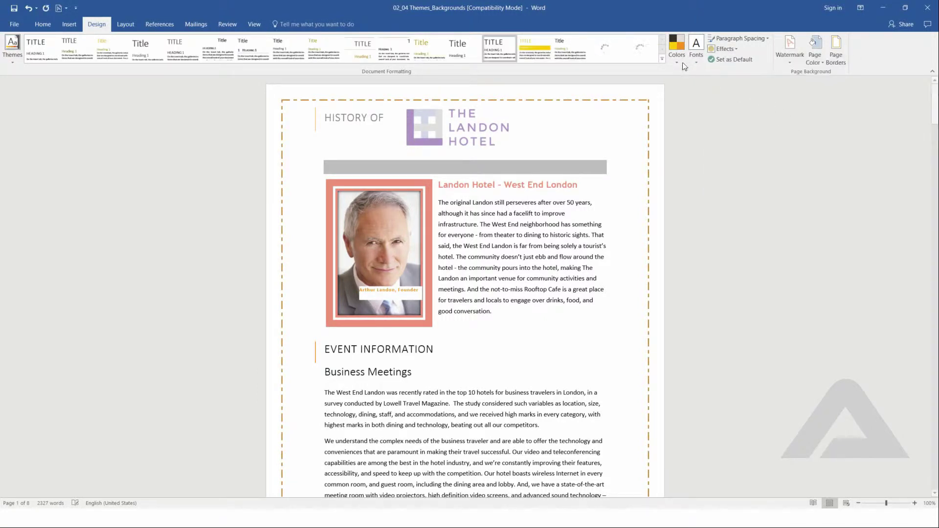
left_click(544, 56)
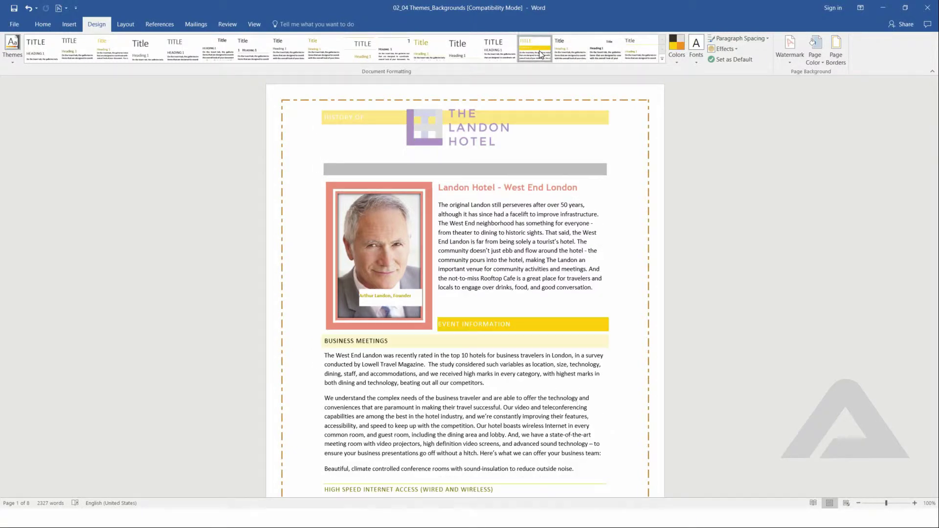
left_click(429, 54)
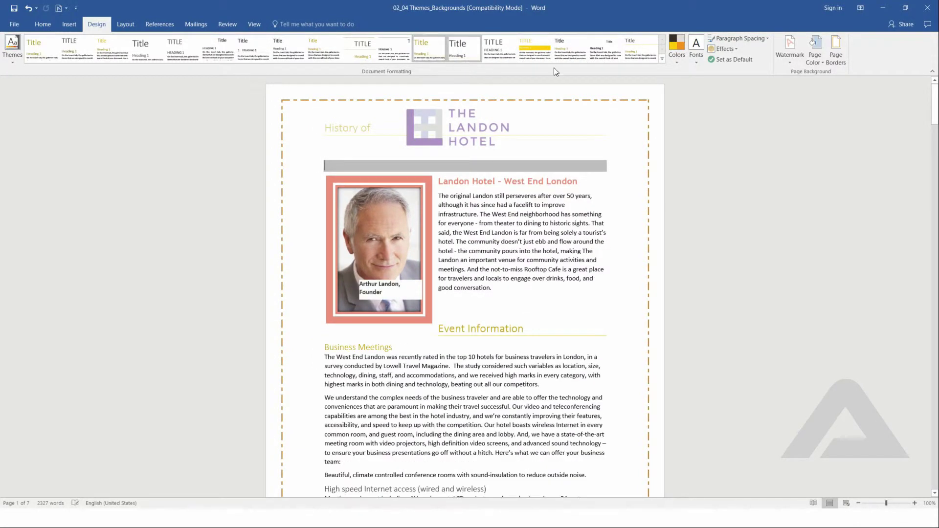
Step: Change the theme effects to Office and review the pages of the document
left_click(721, 49)
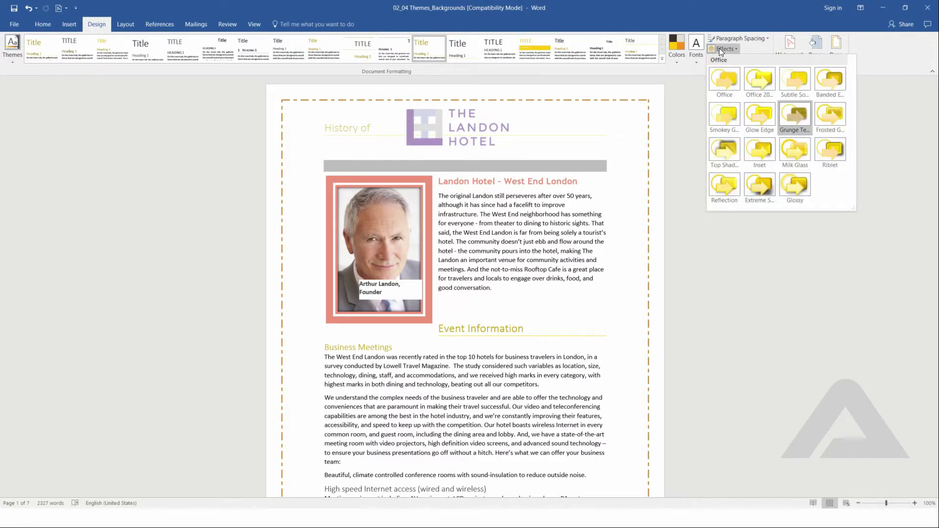
left_click(725, 80)
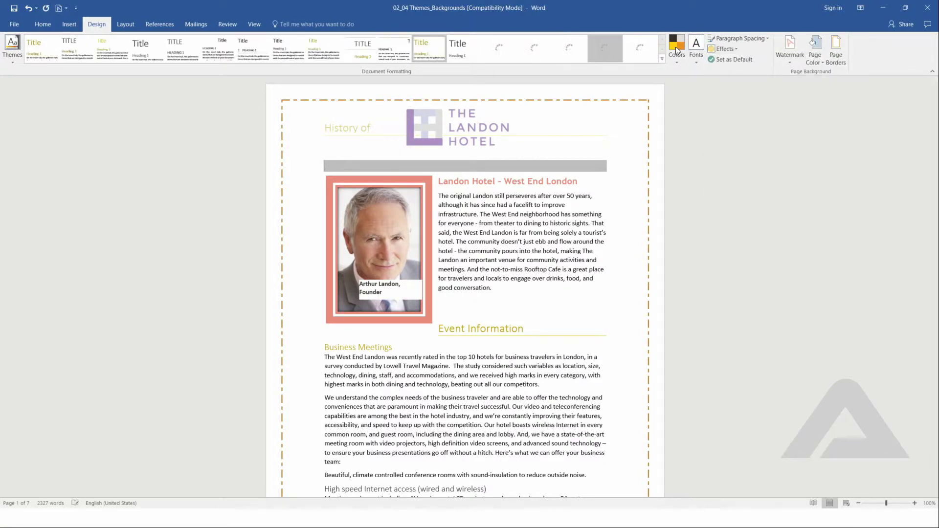
left_click(722, 49)
left_click(871, 124)
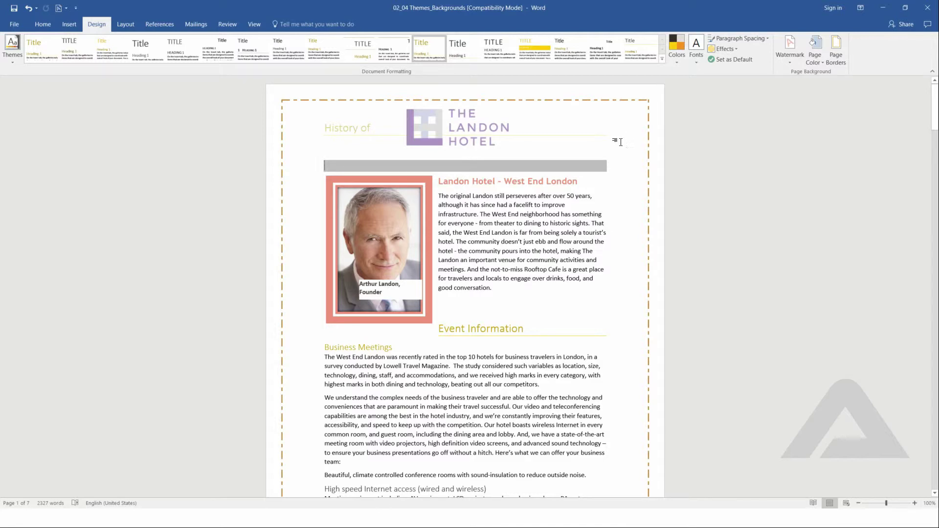
scroll(619, 141, "down", 8)
scroll(621, 141, "down", 7)
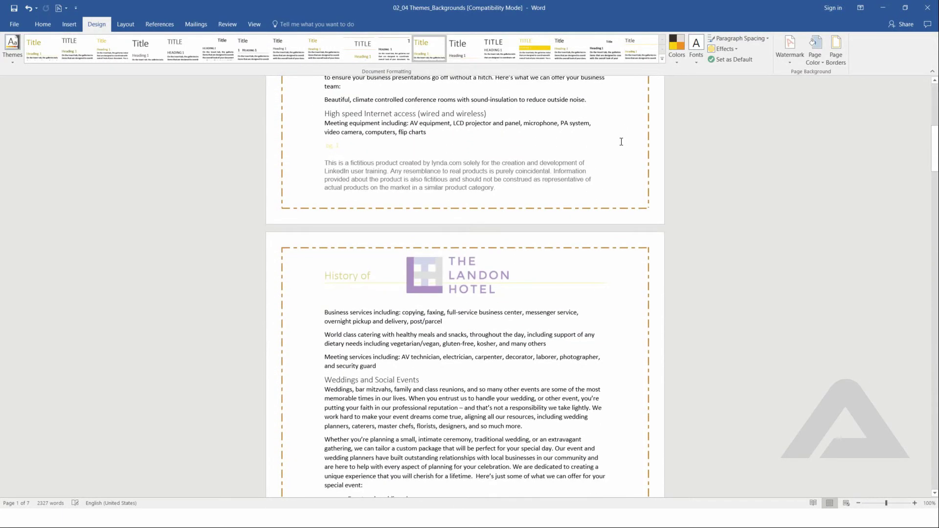
scroll(621, 142, "up", 15)
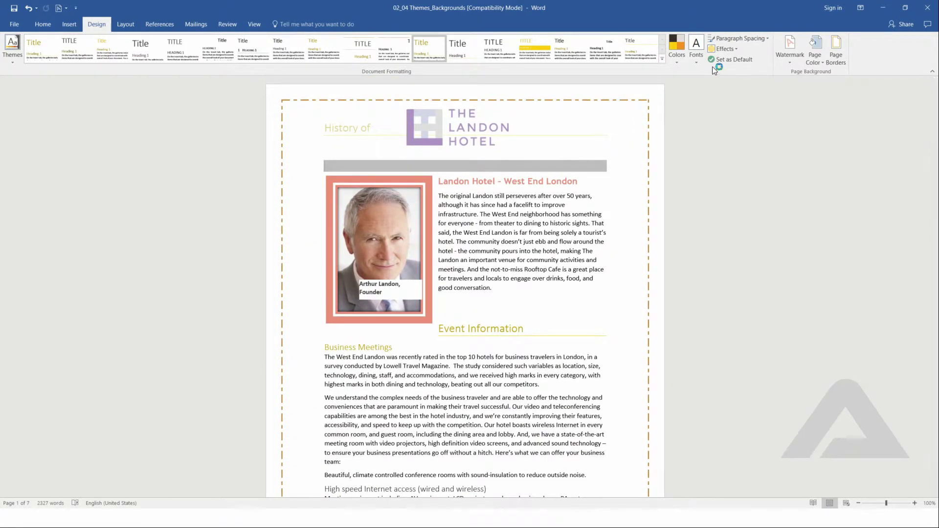
Step: Set the current style set and theme as the default for all new blank documents
left_click(717, 60)
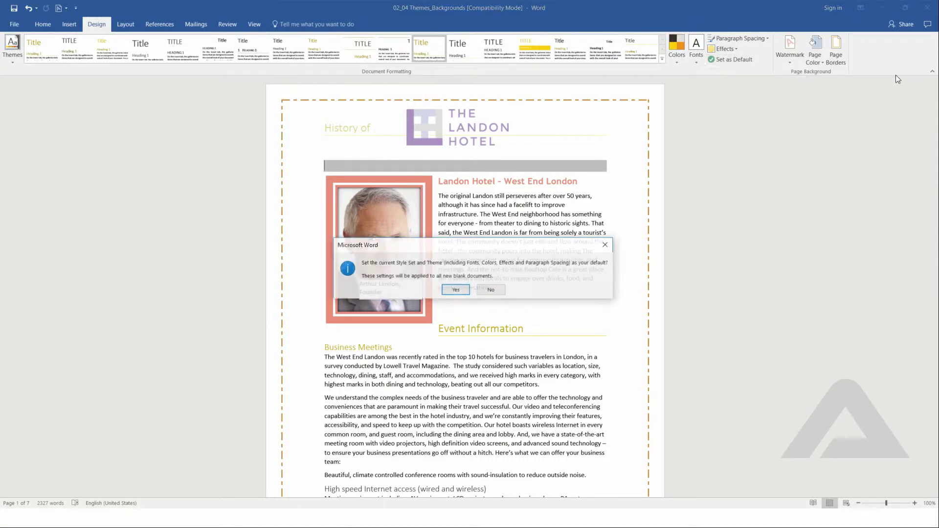
left_click(463, 289)
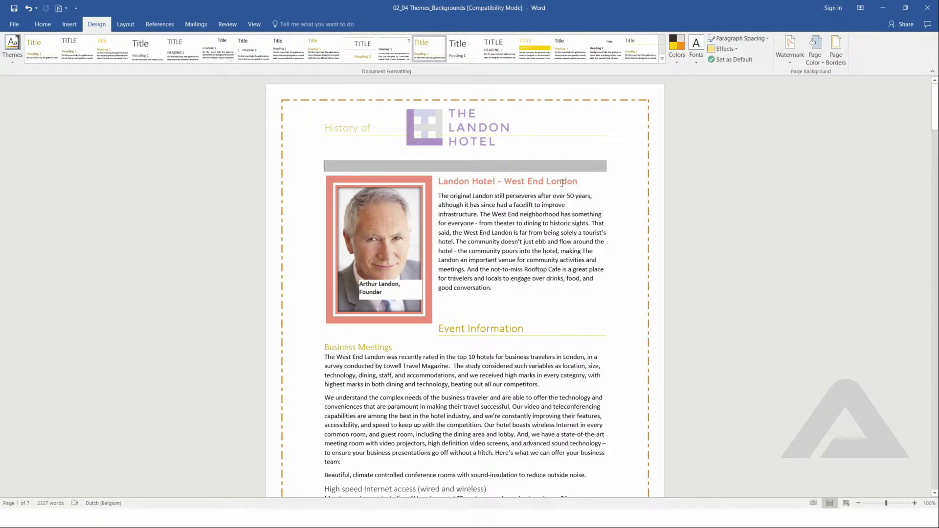
left_click(720, 61)
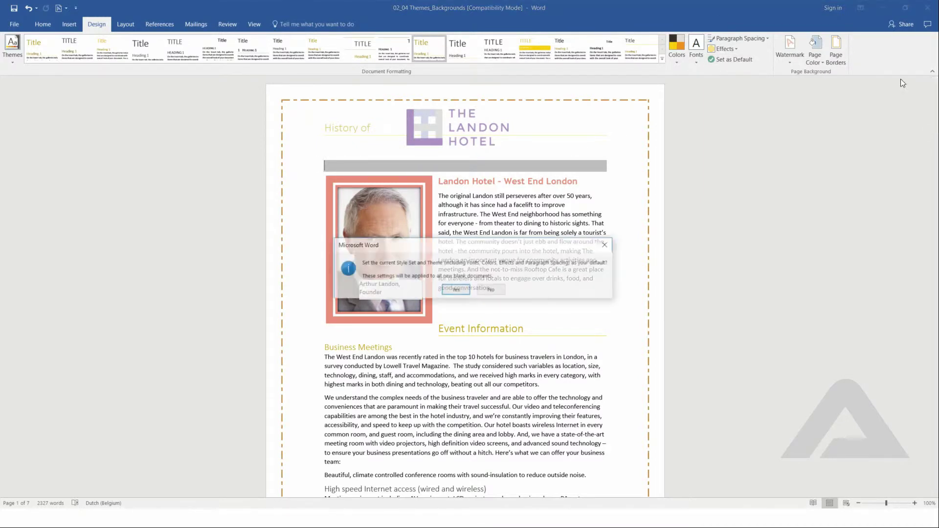
left_click(464, 288)
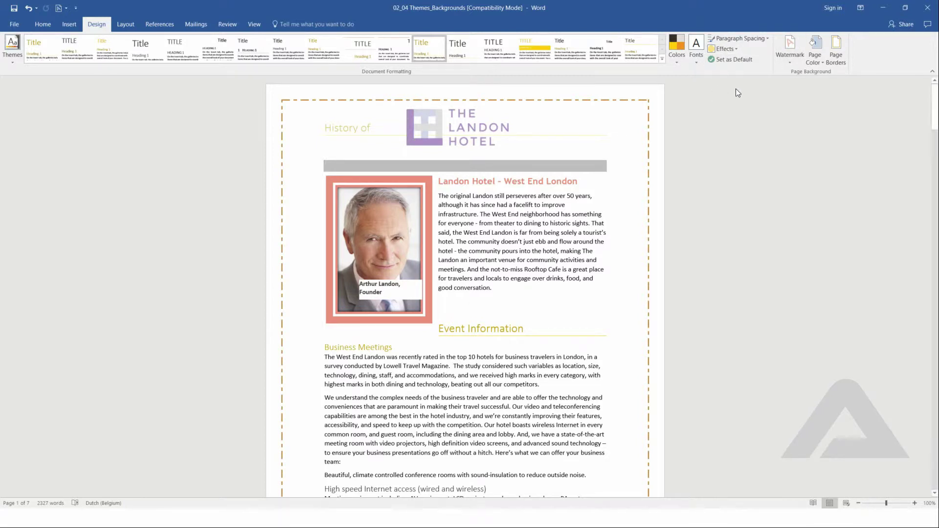
Step: Set the page color to white and add the DO NOT COPY 1 watermark
left_click(815, 48)
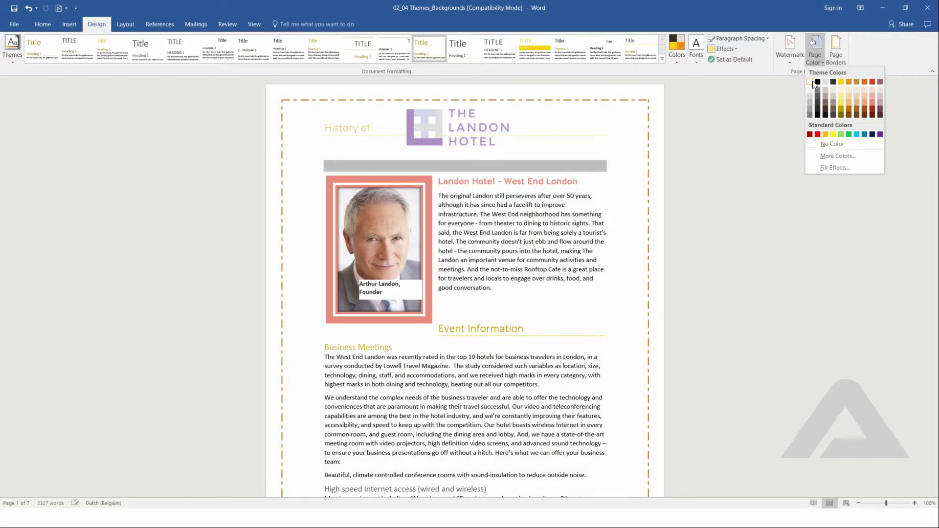
left_click(811, 81)
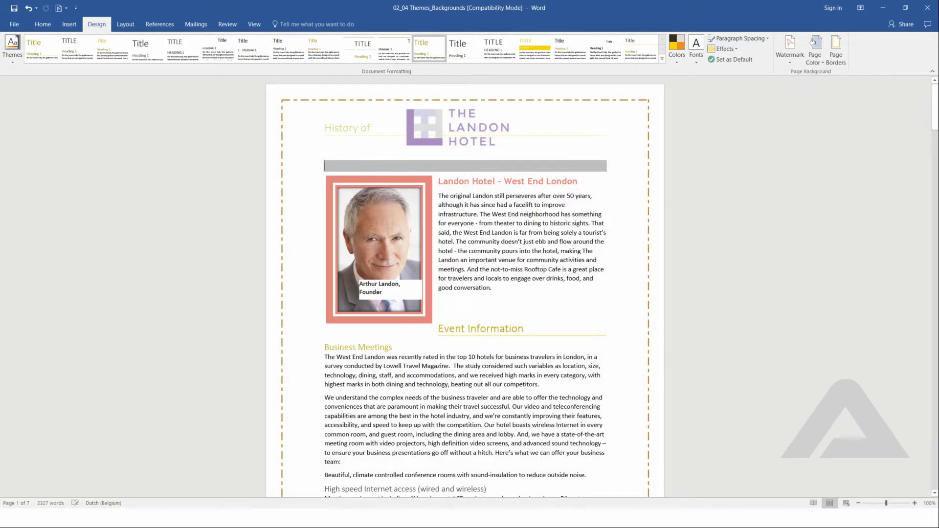
left_click(790, 56)
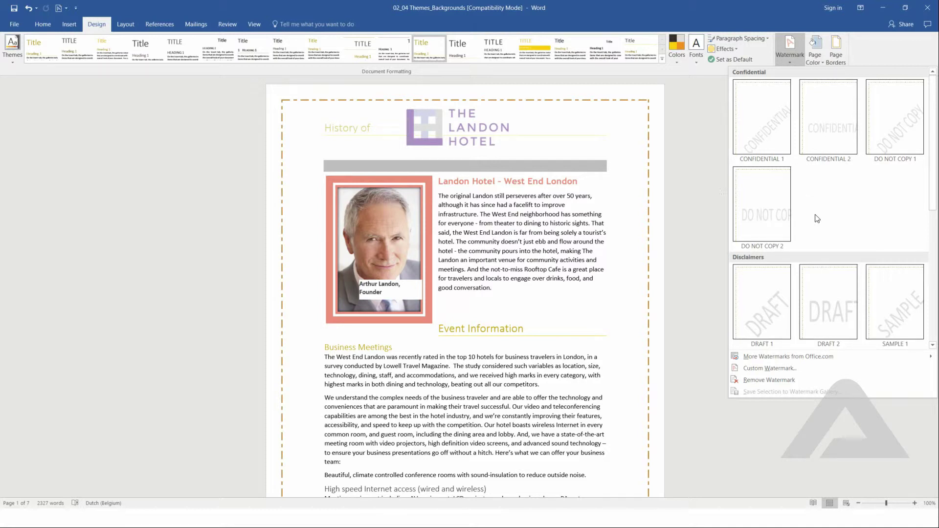
left_click(878, 139)
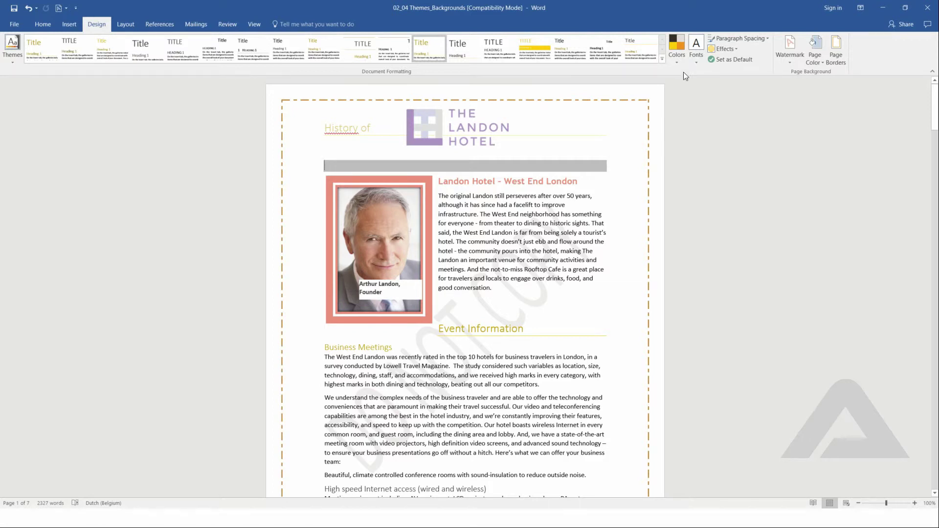
Step: Open the custom watermark settings, compare the picture and no-watermark options, and choose Text watermark
left_click(790, 49)
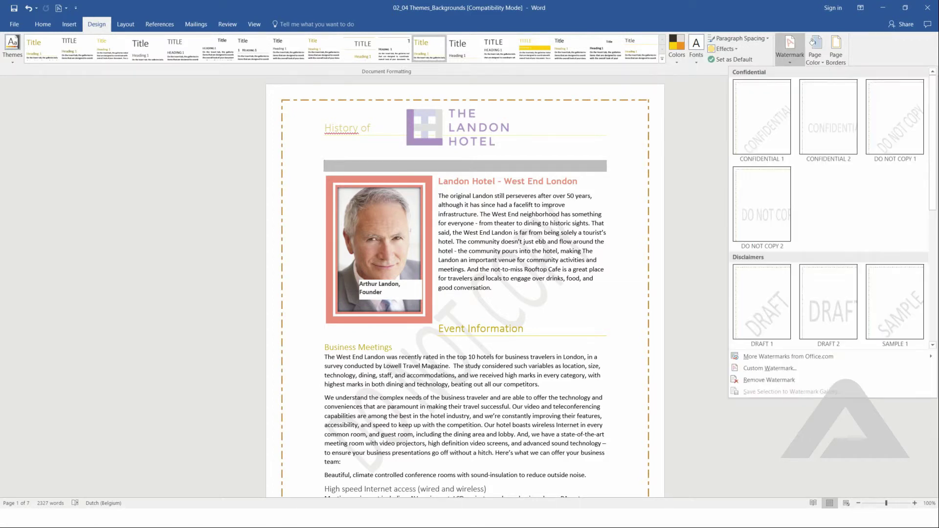
left_click(756, 369)
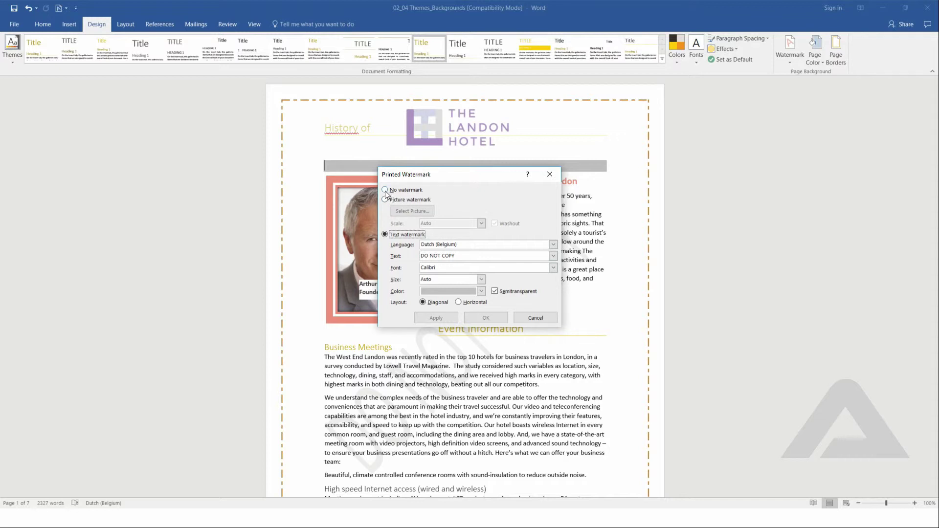
left_click(385, 199)
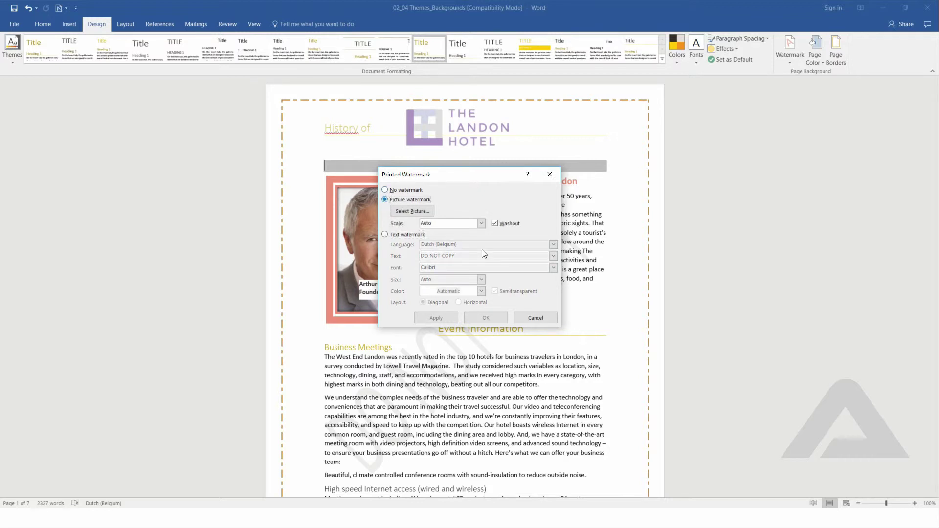
left_click(386, 190)
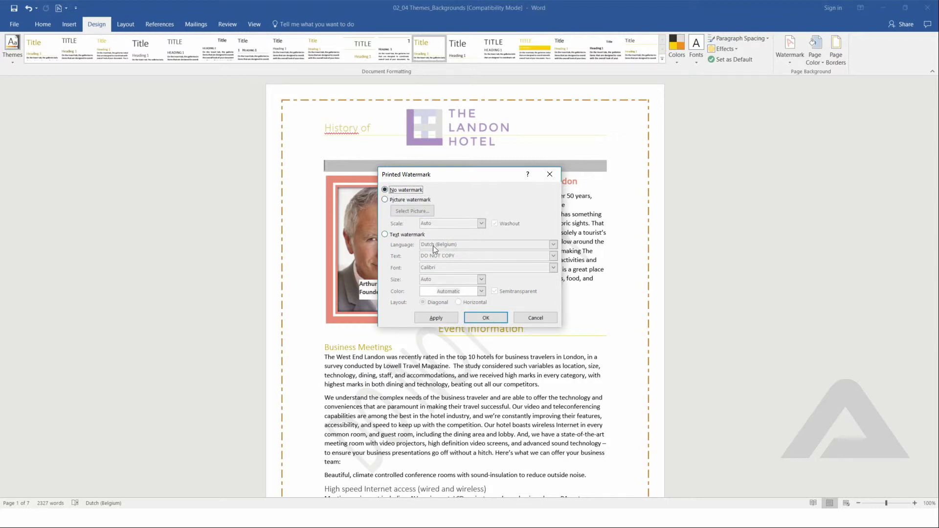
left_click(385, 235)
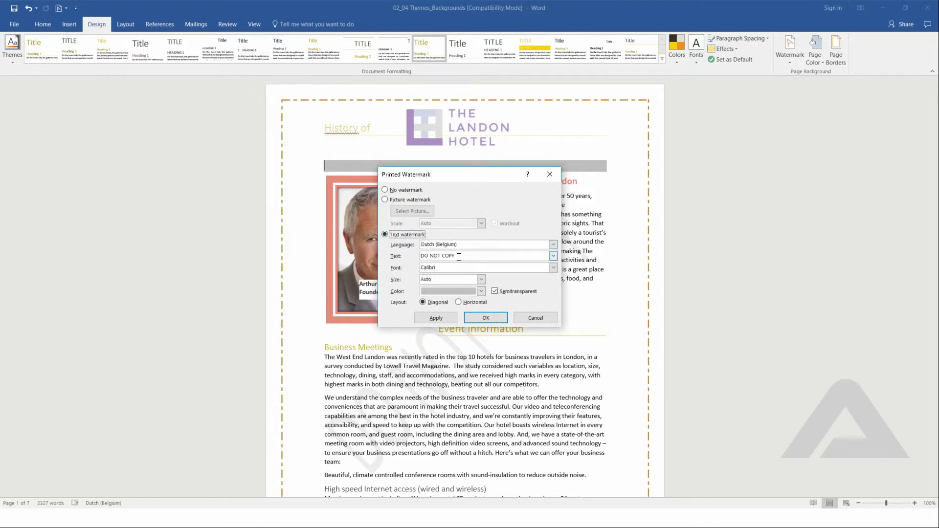
Step: Replace the watermark text with "copy is not allowed" and apply it as a diagonal, semitransparent watermark
left_click_drag(454, 256, 417, 256)
type("copy rs noy allowerd")
key("BackSpace")
key("BackSpace")
type("d")
key("BackSpace")
key("BackSpace")
key("BackSpace")
key("BackSpace")
key("BackSpace")
key("BackSpace")
key("BackSpace")
key("BackSpace")
type("t allowed")
left_click(459, 279)
left_click(478, 318)
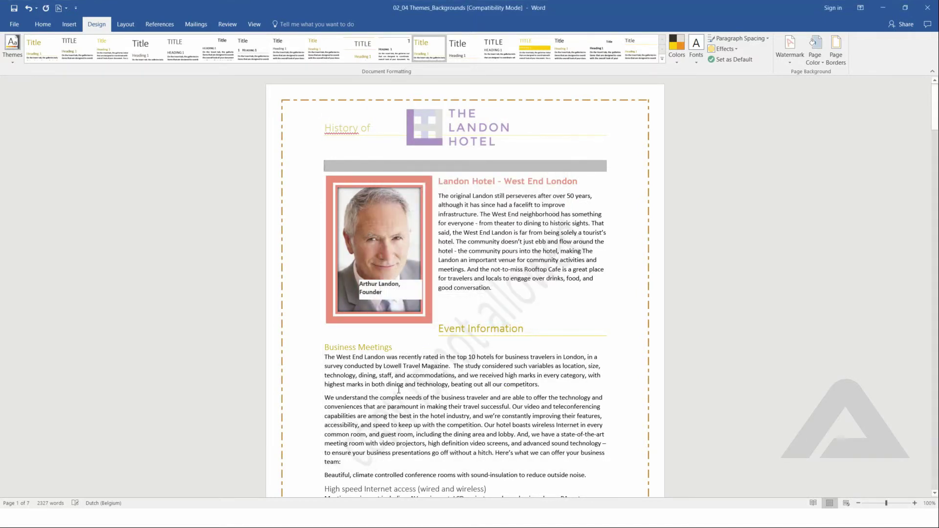